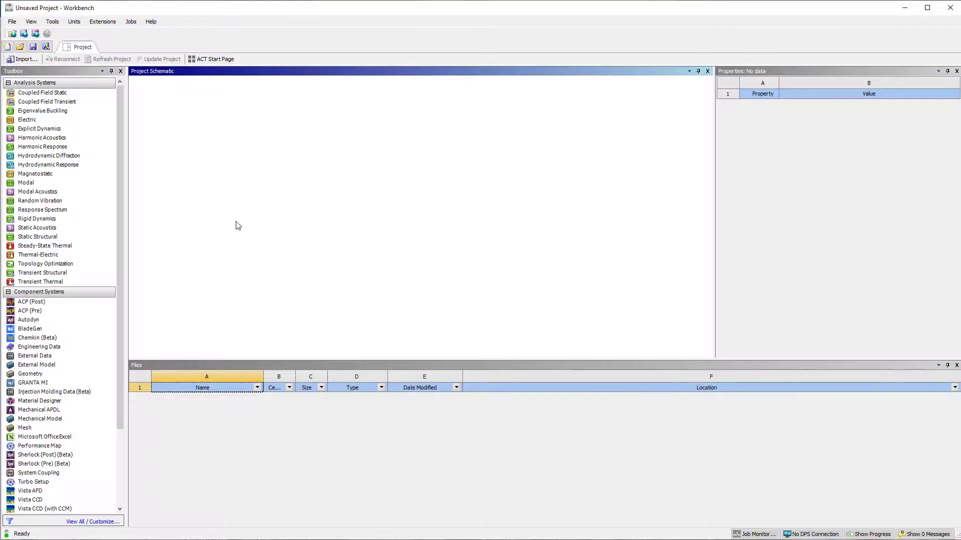
Step: Add a Static Structural system and link a Modal system to its Solution cell
double_click(38, 236)
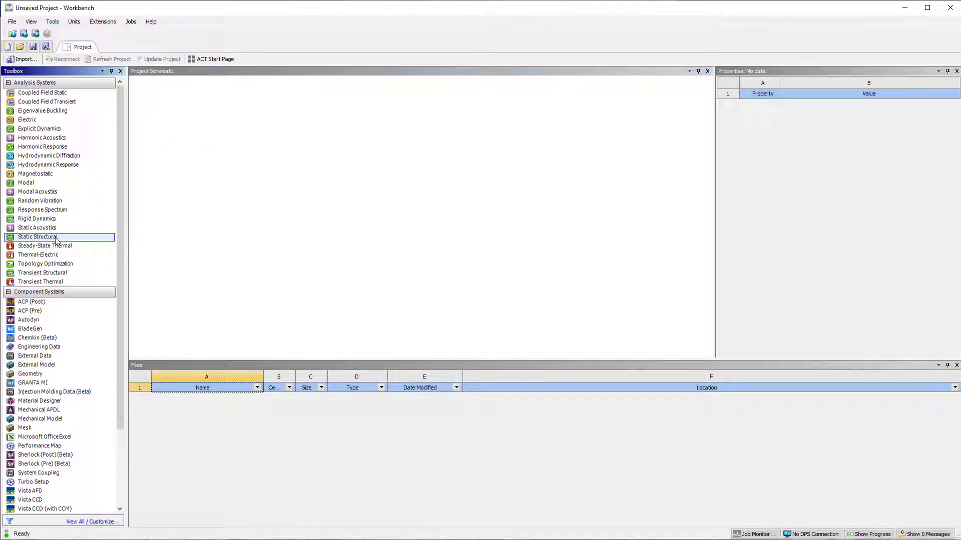
click(190, 267)
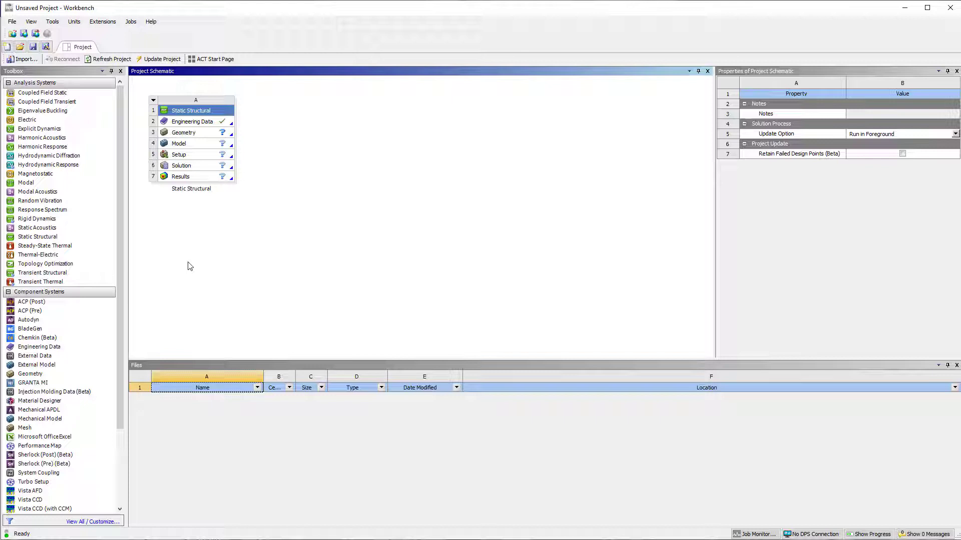
drag(73, 184, 196, 168)
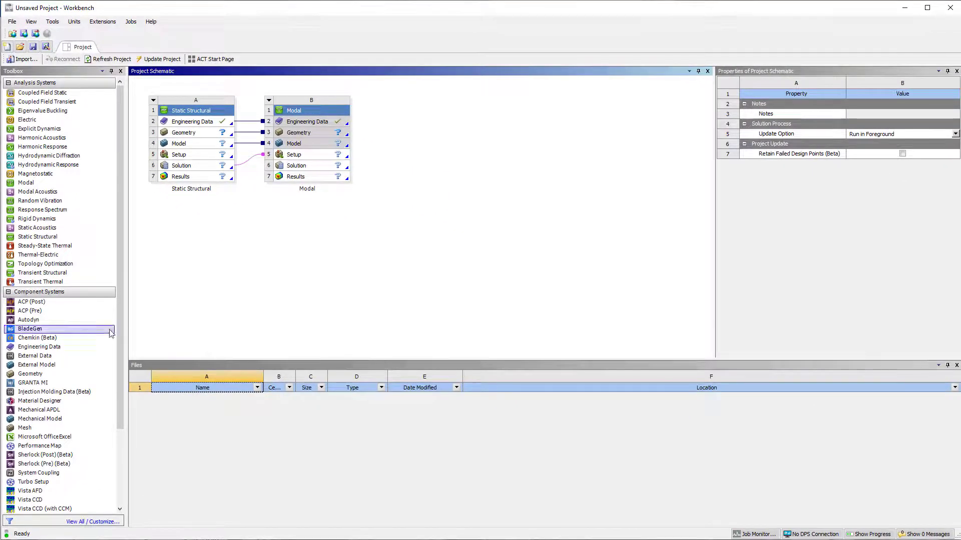
scroll(75, 332, down, 4)
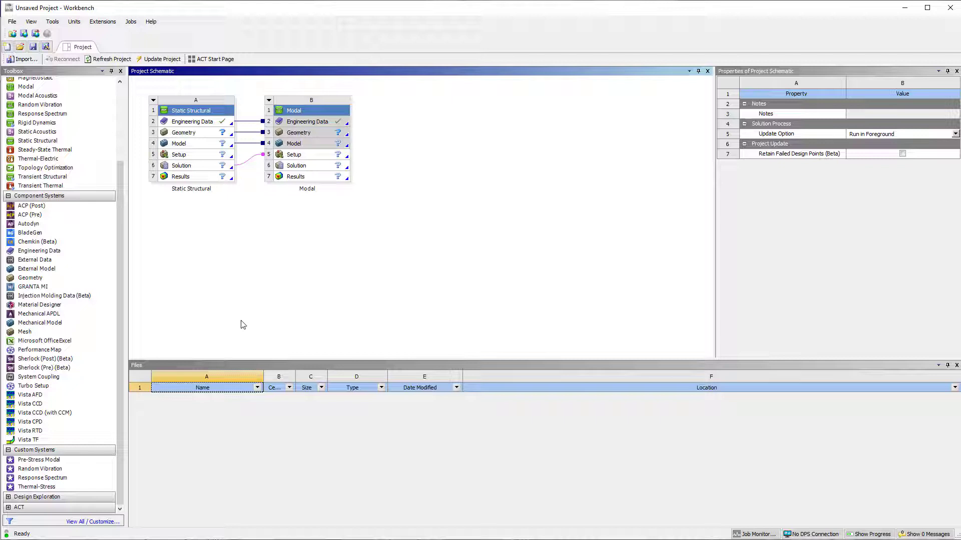
scroll(60, 410, up, 4)
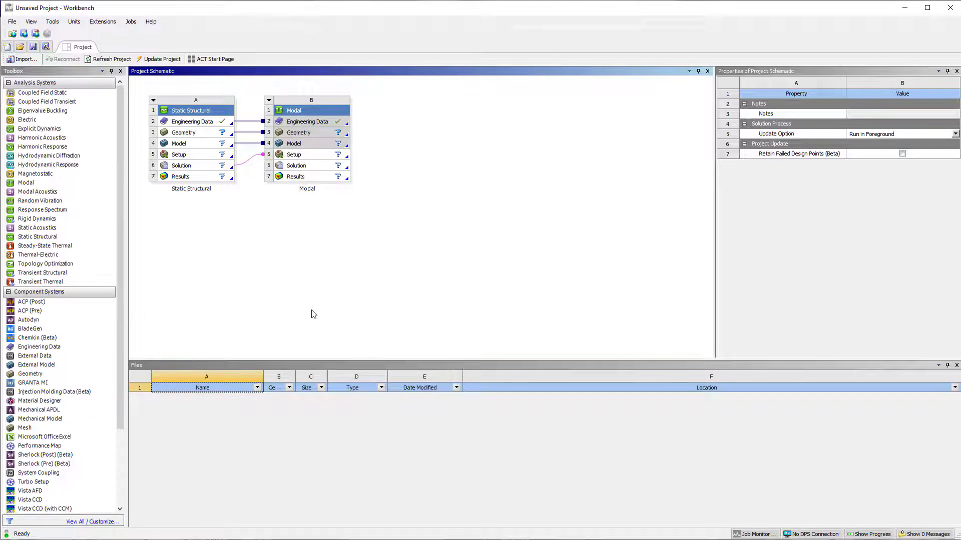
Step: Import steel_bar.scdoc as the static system's geometry and open the model in Mechanical
click(213, 134)
right_click(211, 133)
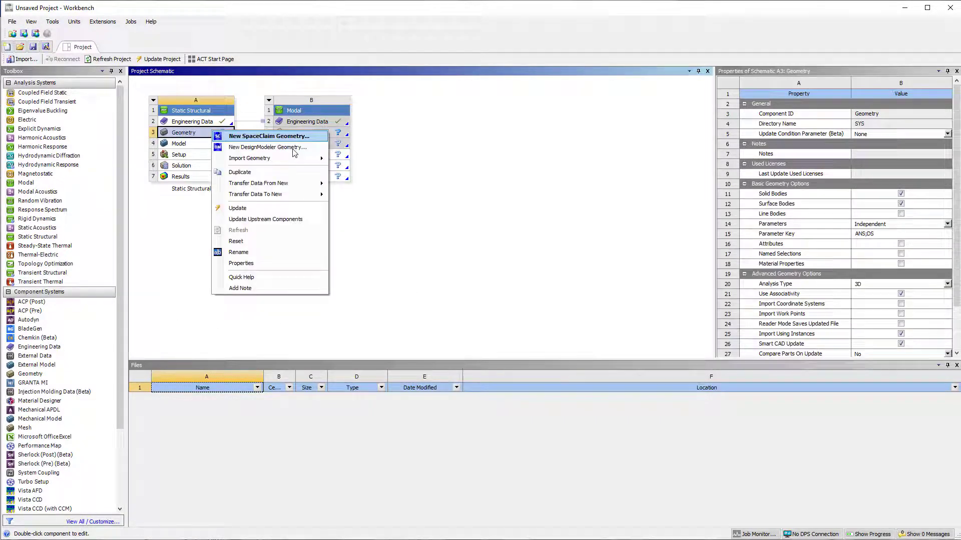
mouse_move(315, 159)
click(362, 176)
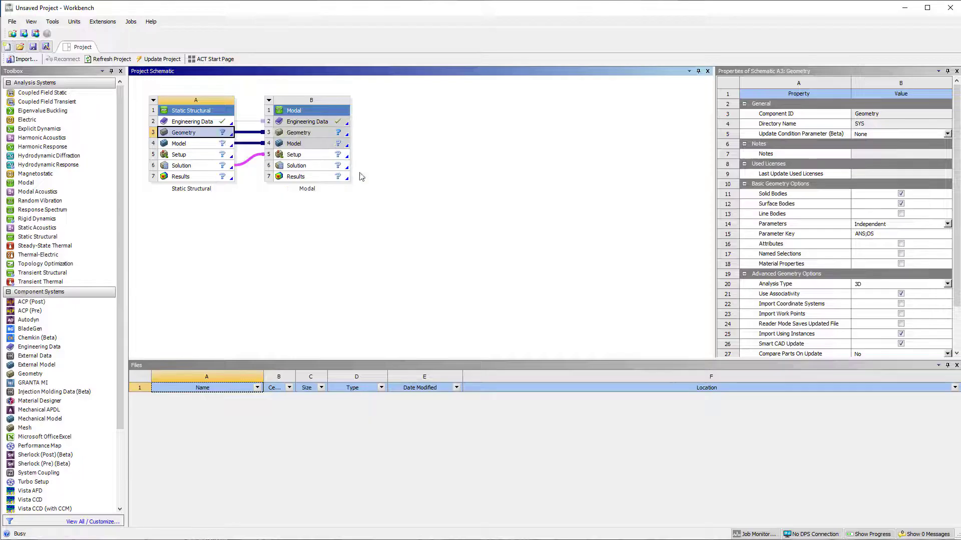
click(269, 306)
double_click(205, 148)
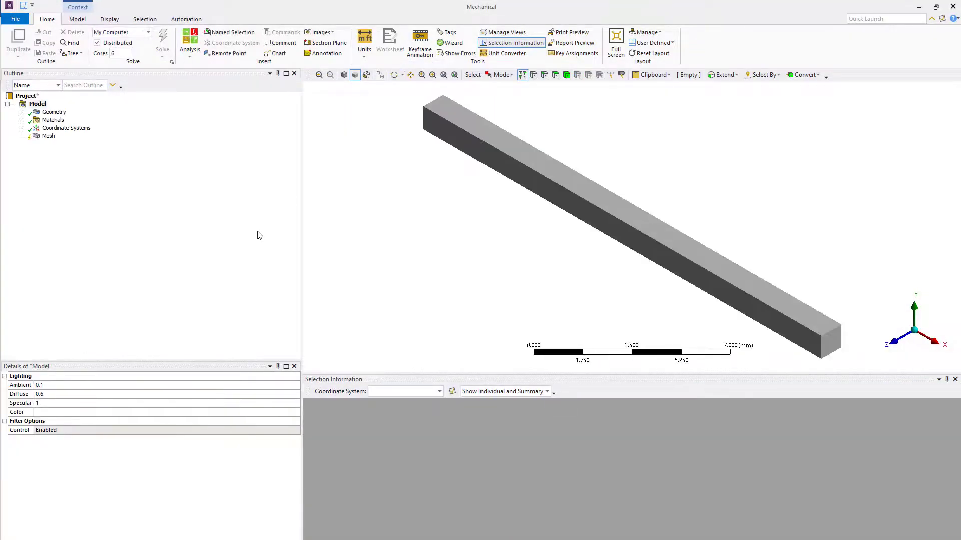
Step: Check that the bar is assigned Structural Steel, then return to Static Structural (A5)
click(20, 121)
click(74, 128)
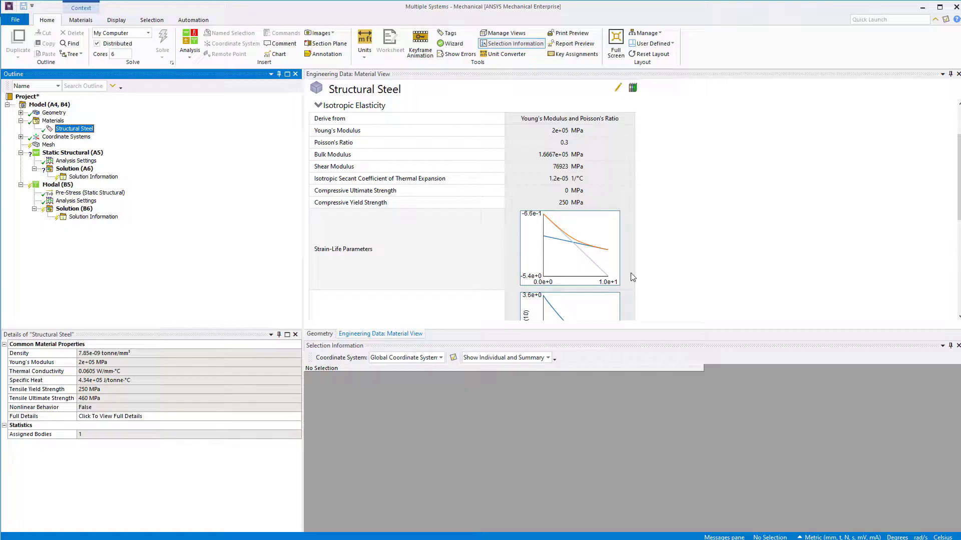
scroll(707, 286, up, 1)
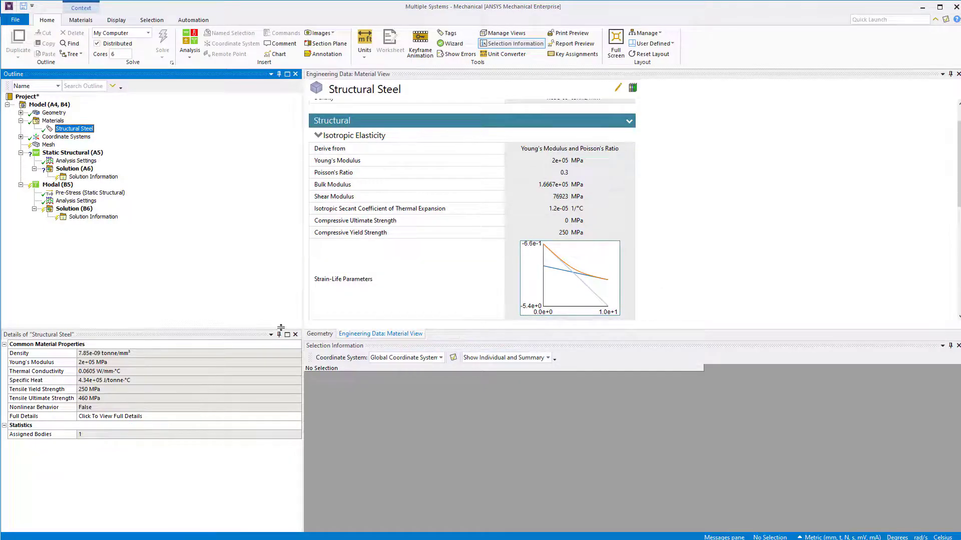
click(90, 153)
Step: Add a displacement on both end faces of the bar with X fixed at 0 mm
click(555, 76)
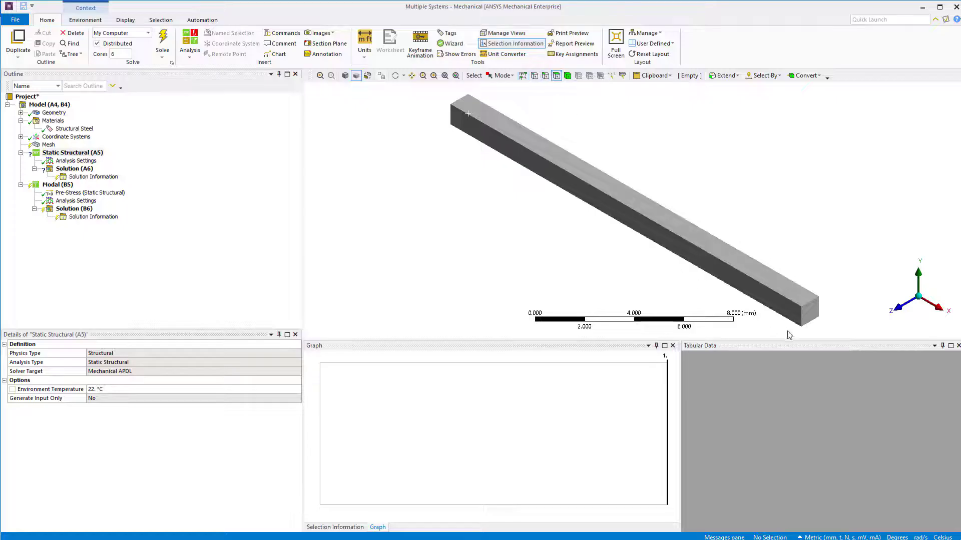
click(806, 312)
middle_drag(629, 290, 420, 215)
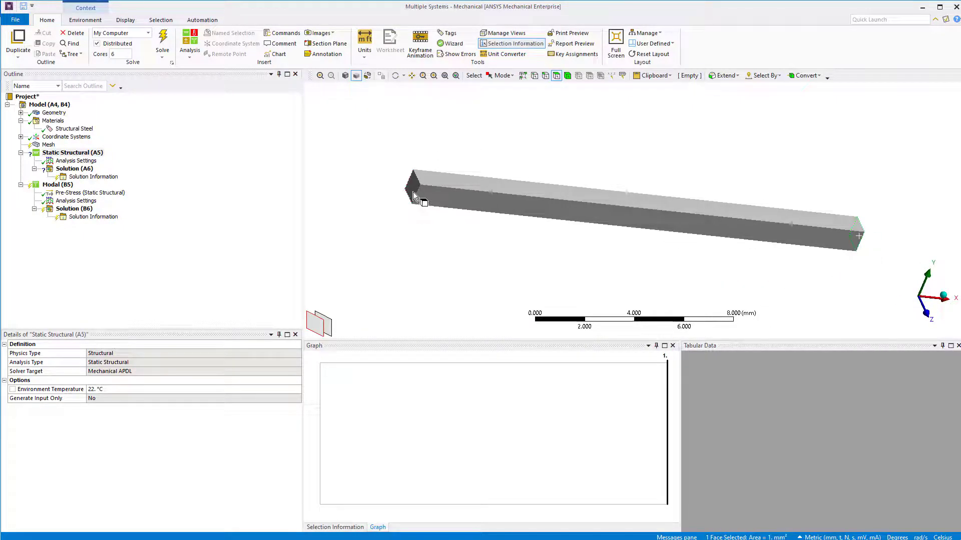
ctrl+click(413, 195)
right_click(412, 193)
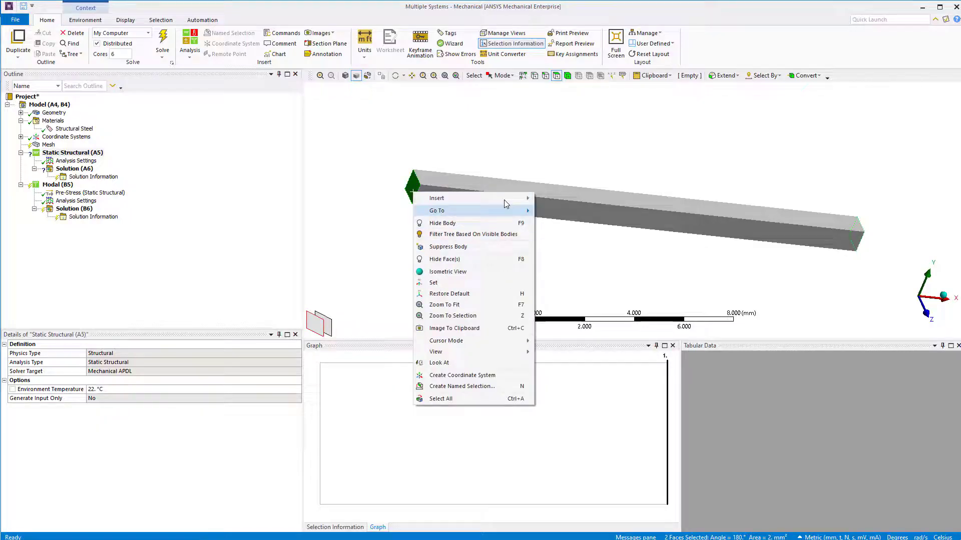
mouse_move(503, 200)
click(566, 323)
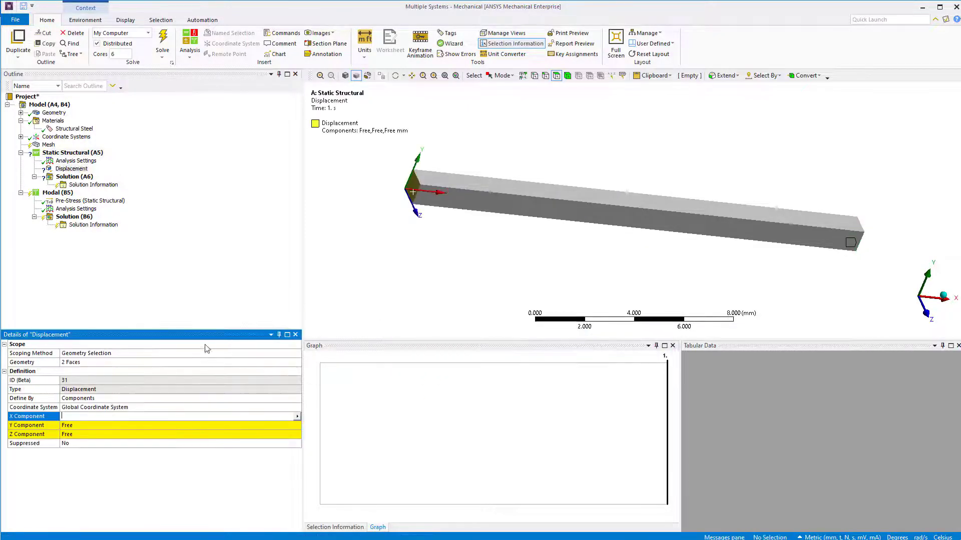
click(114, 416)
text(0)
key(Return)
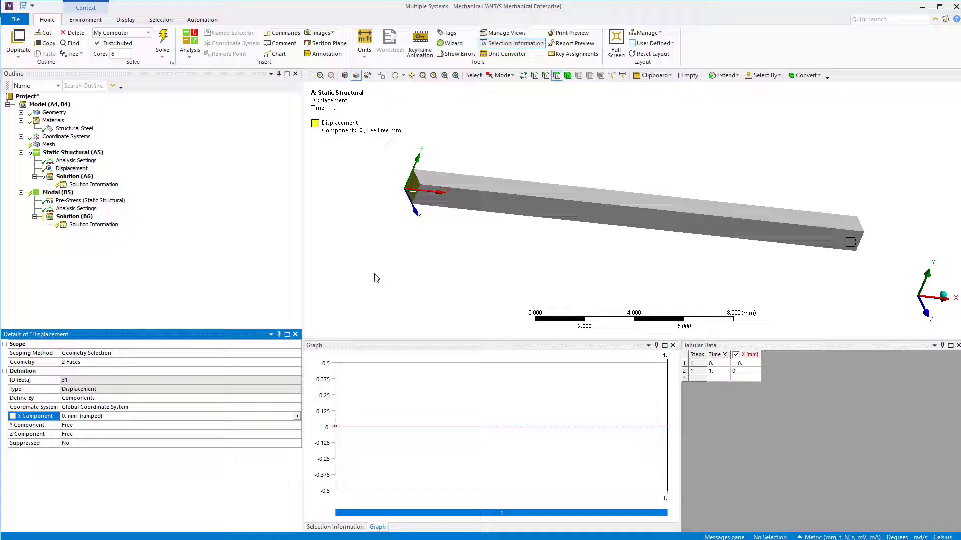
right_click(381, 266)
click(422, 335)
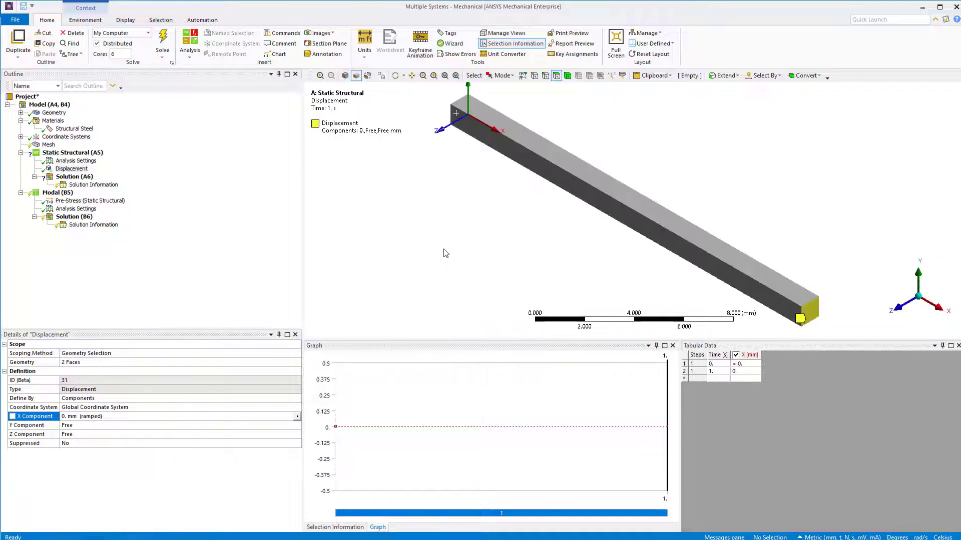
Step: Add a second displacement on the top edges at both ends with Y fixed at 0 mm
click(545, 75)
click(461, 103)
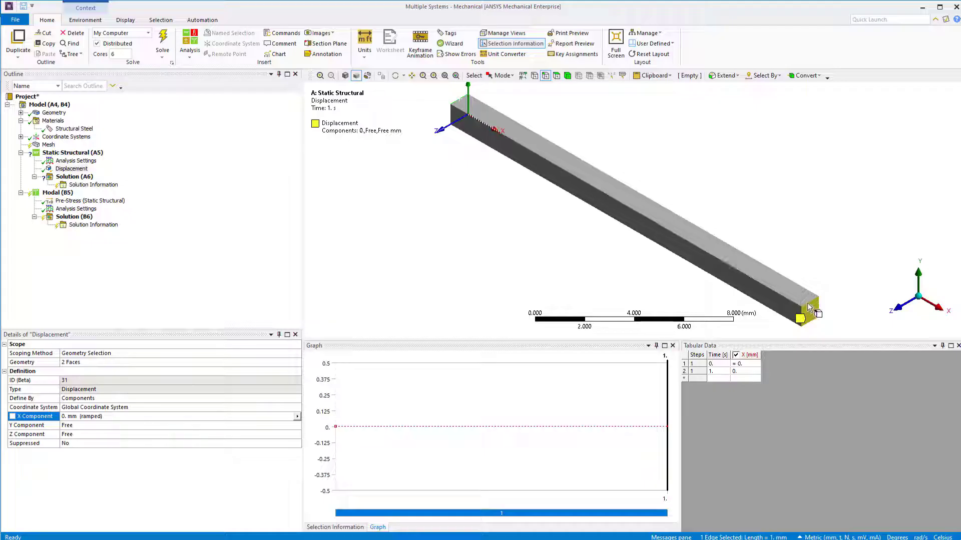
ctrl+click(809, 304)
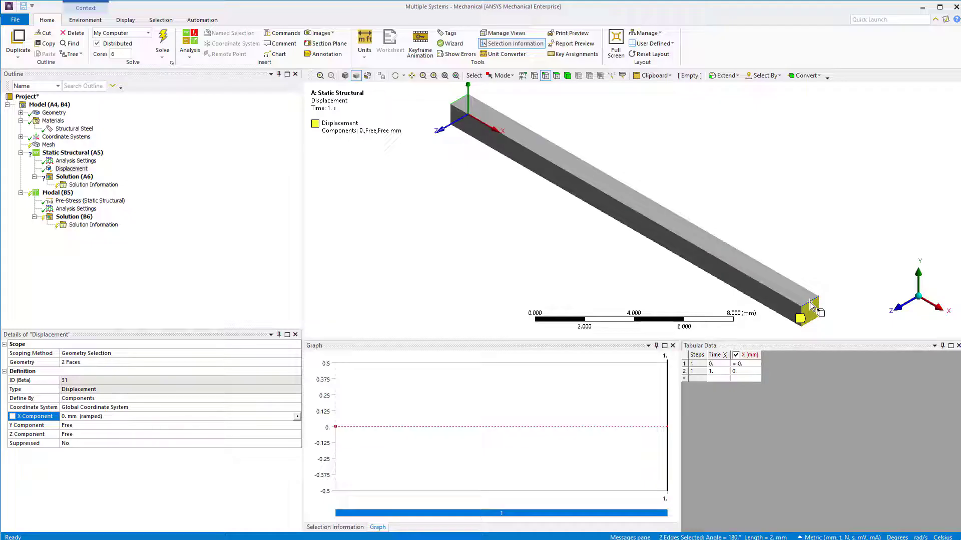
right_click(810, 302)
mouse_move(820, 310)
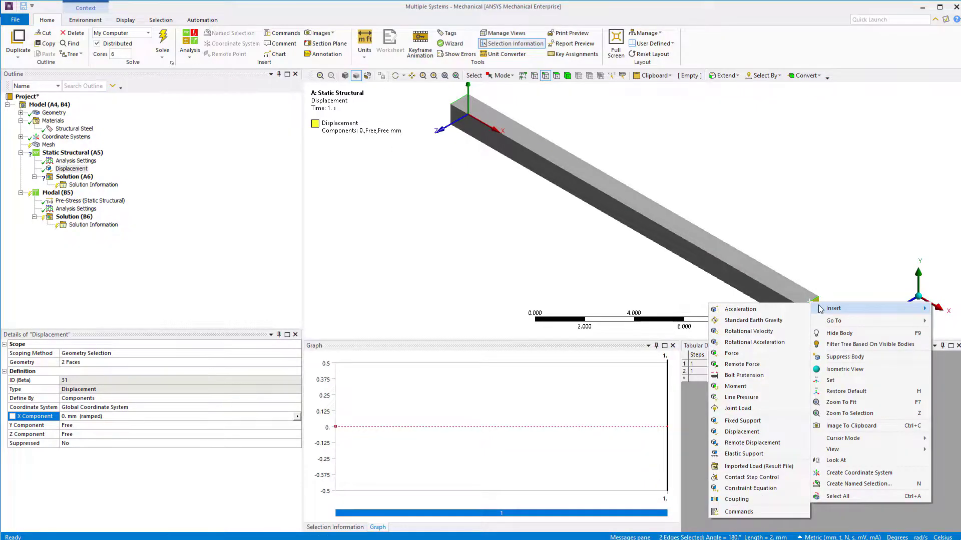
click(740, 436)
click(159, 426)
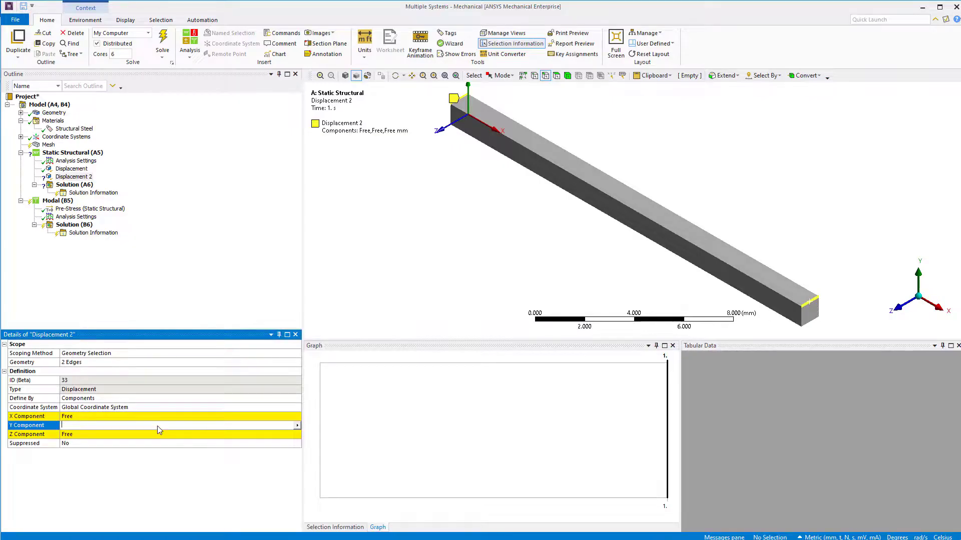
text(0)
key(Return)
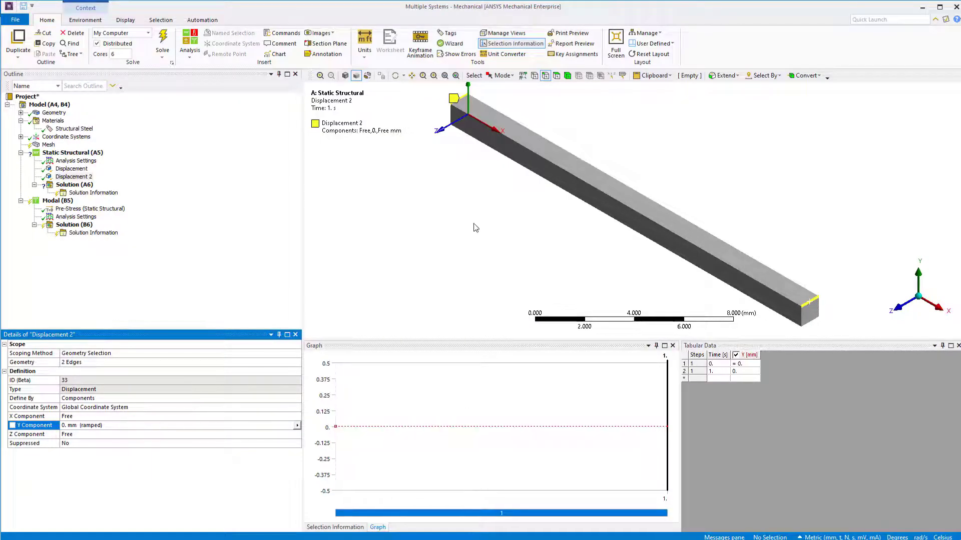
Step: Add a third displacement on the two vertical end edges fixing Z at 0 mm
click(451, 118)
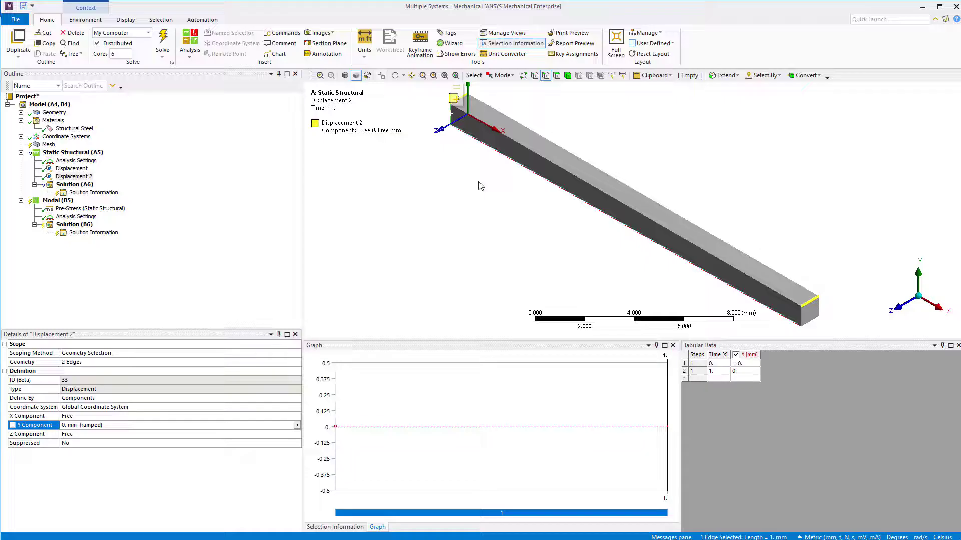
ctrl+click(802, 321)
right_click(474, 257)
mouse_move(531, 262)
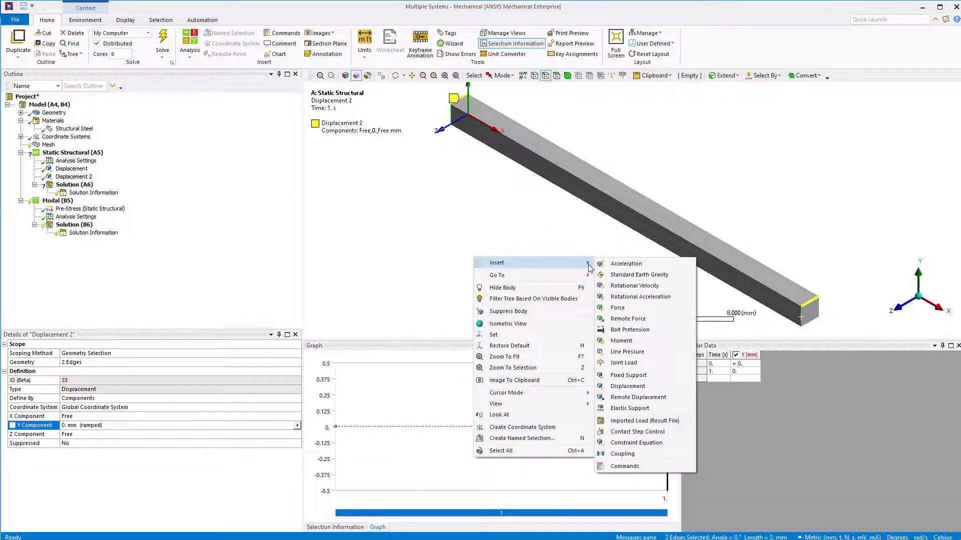
click(627, 387)
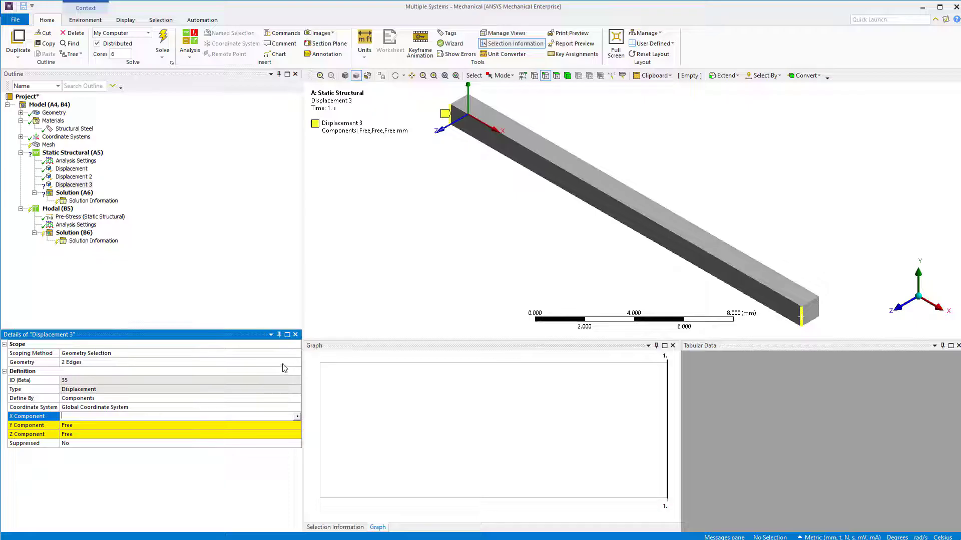
click(103, 434)
text(0)
key(Return)
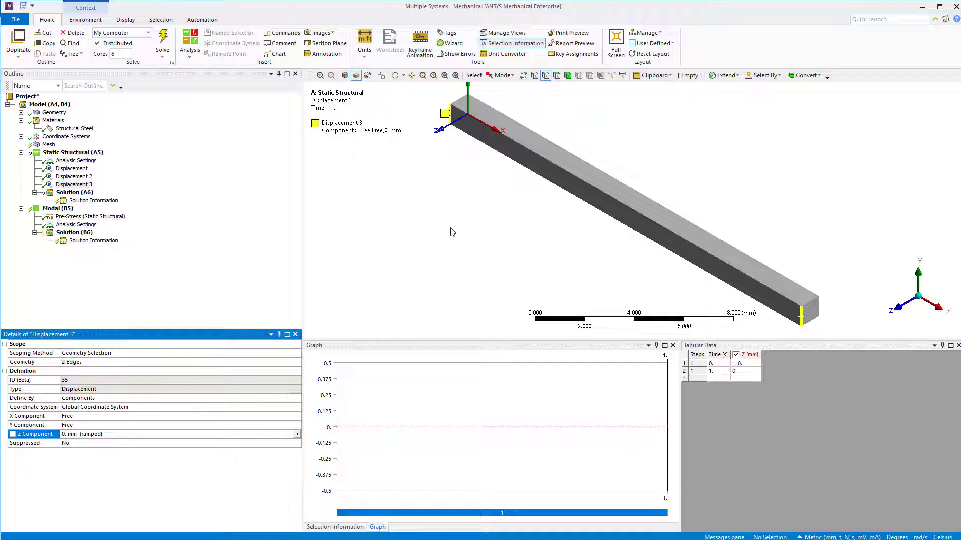
Step: Apply a Thermal Condition to the whole bar body, ramping from 22 °C to 0 °C
click(567, 75)
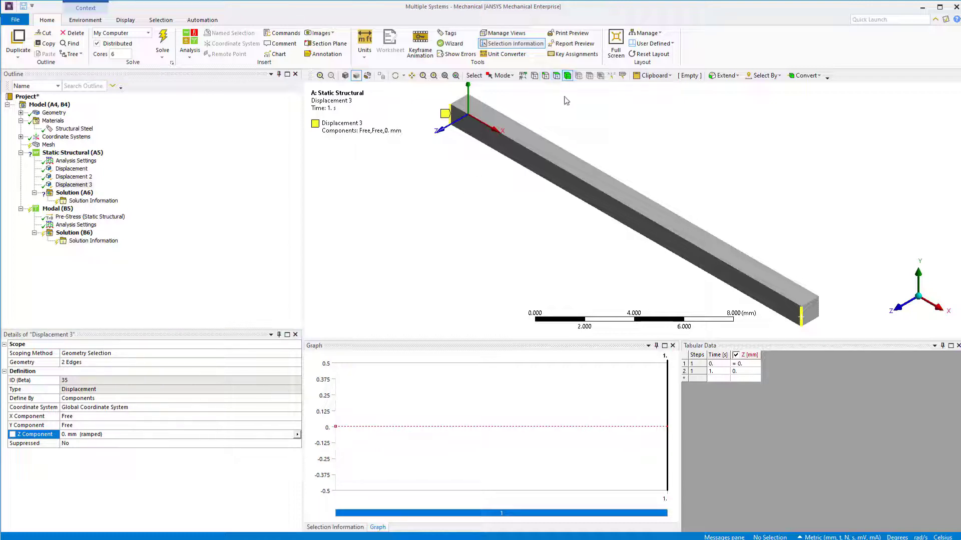
click(525, 134)
right_click(526, 134)
mouse_move(607, 140)
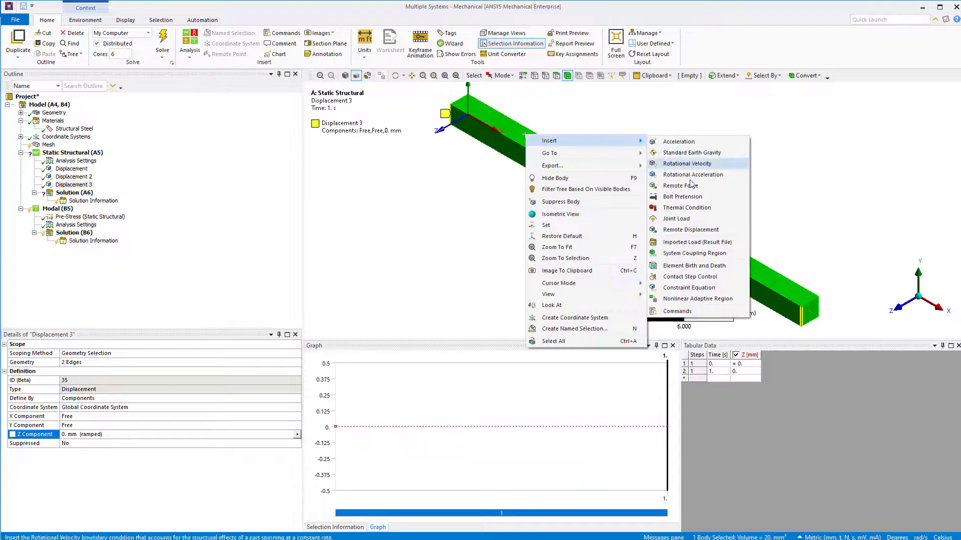
click(686, 208)
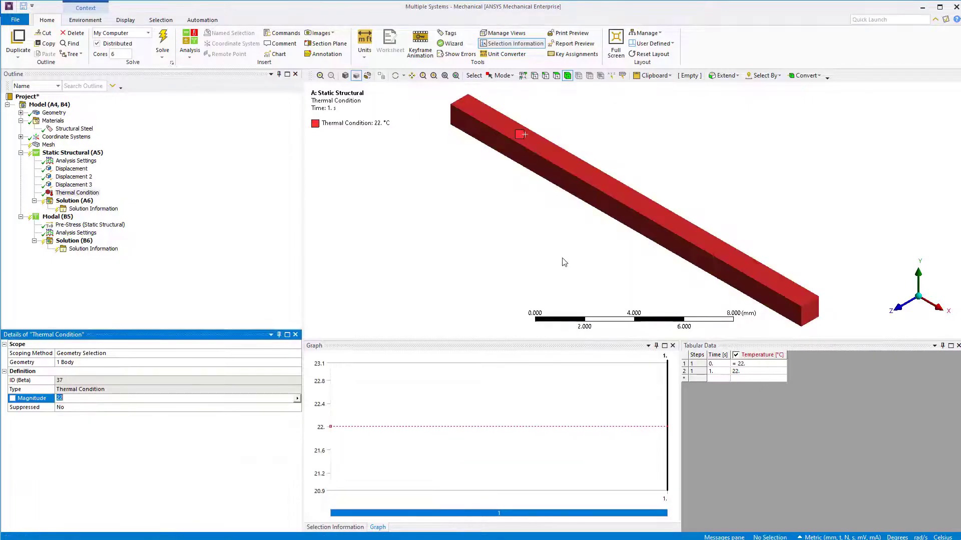
click(532, 271)
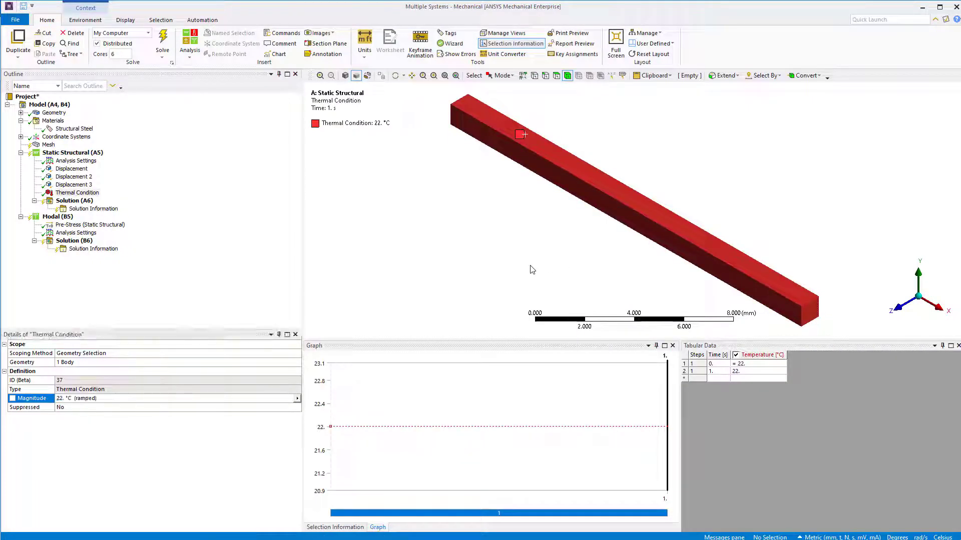
click(736, 372)
text(0)
key(Return)
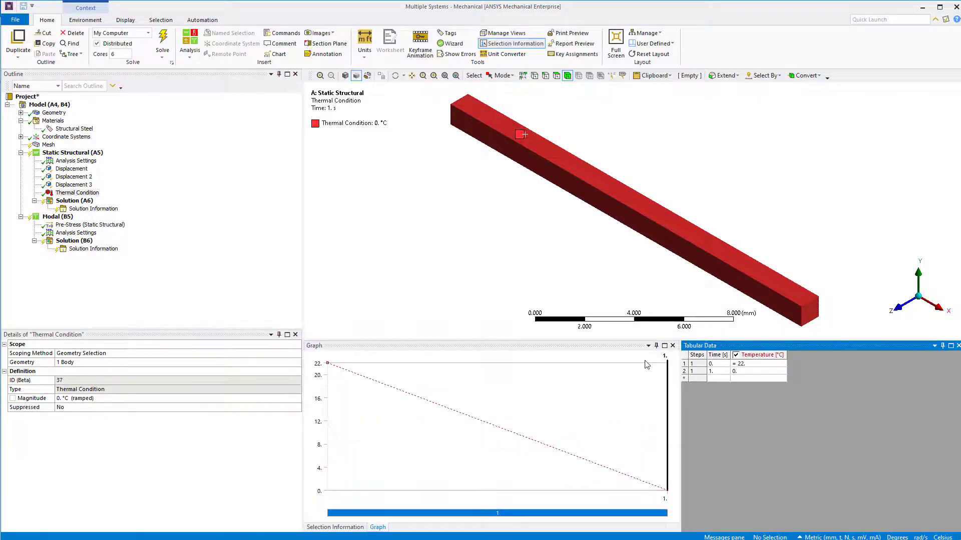
click(239, 270)
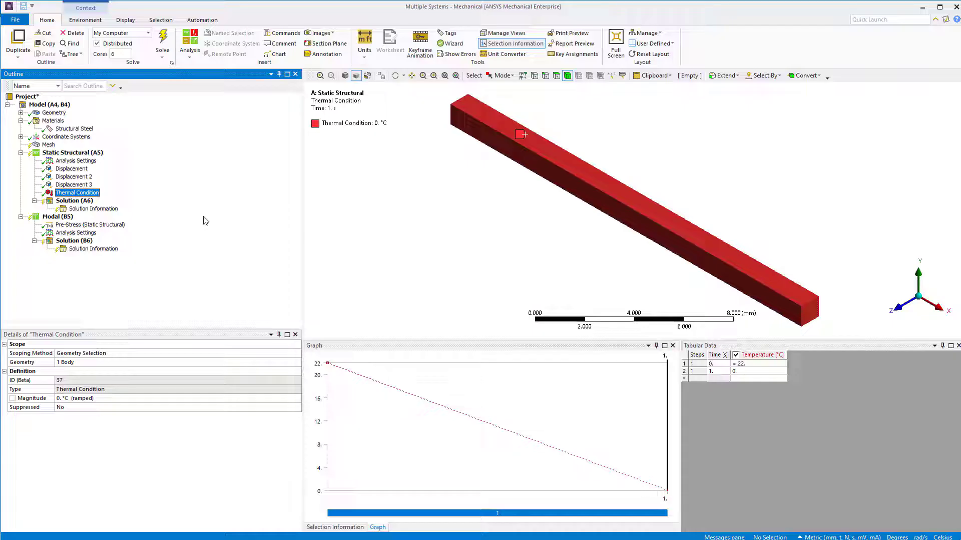
click(75, 201)
Step: Insert a Normal Stress result under Solution (A6) and solve the static analysis
right_click(84, 201)
mouse_move(150, 207)
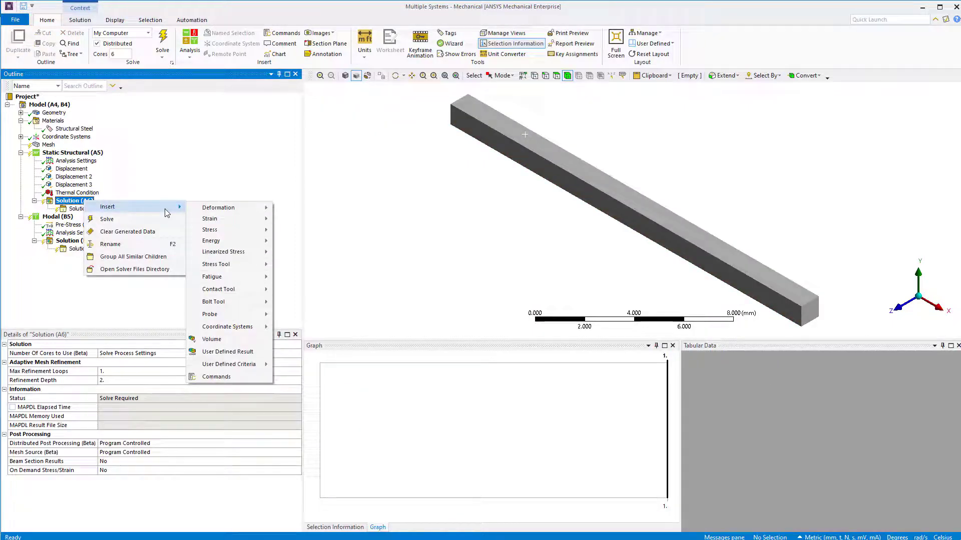
mouse_move(233, 230)
click(317, 296)
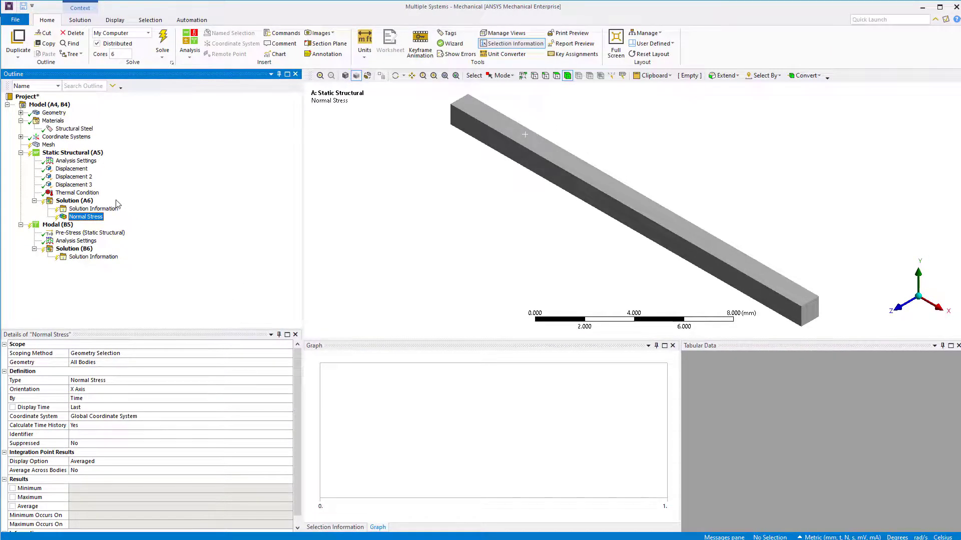
right_click(90, 201)
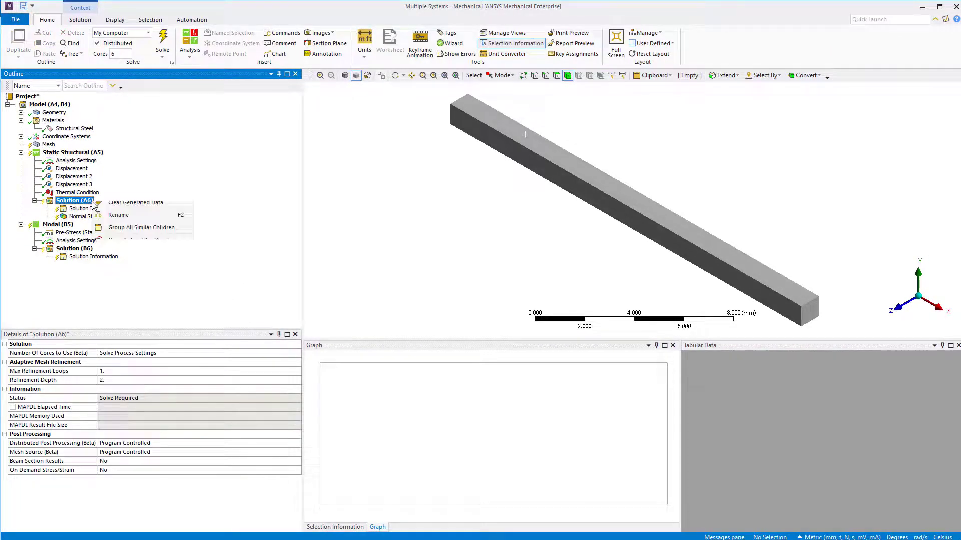
click(115, 218)
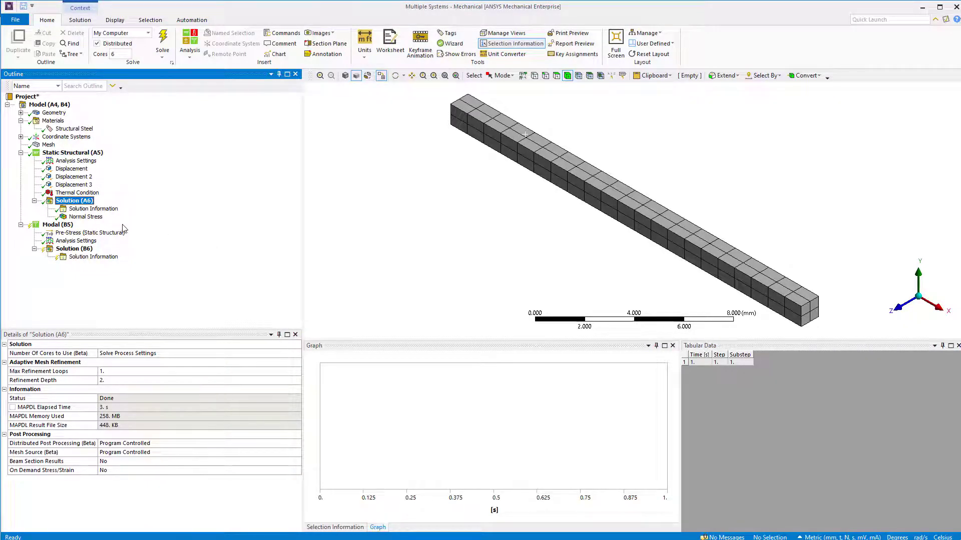
Step: Animate the uniform 52.8 MPa normal stress, then check the Modal pre-stress settings
click(86, 216)
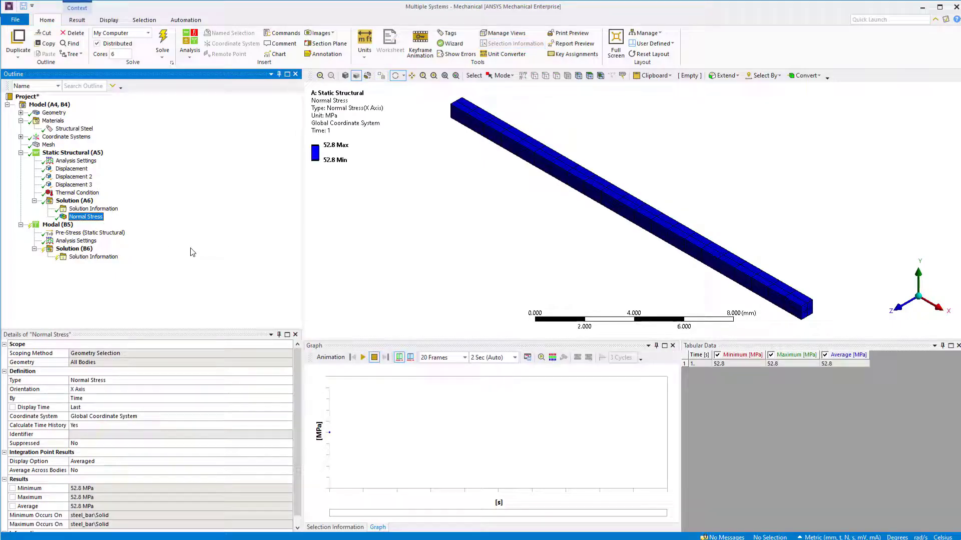
click(363, 358)
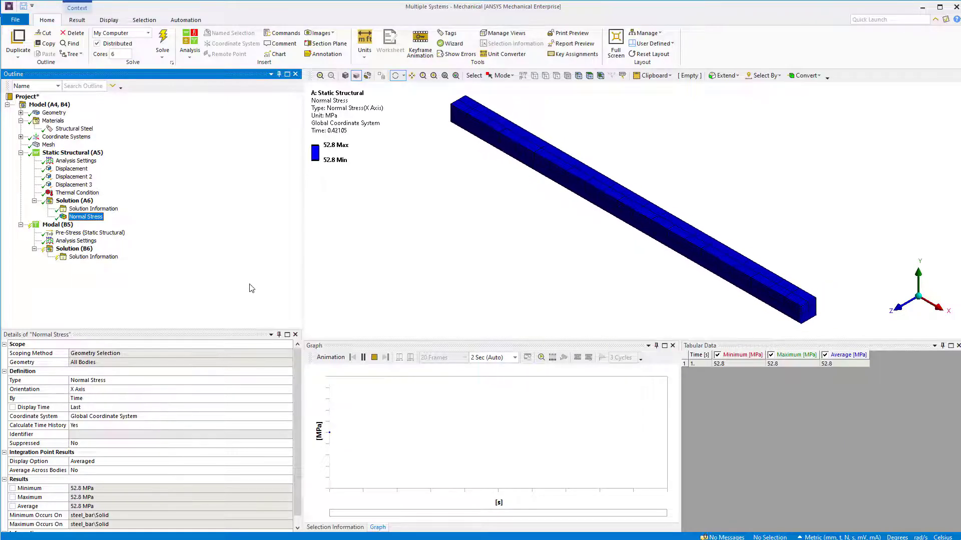
click(247, 269)
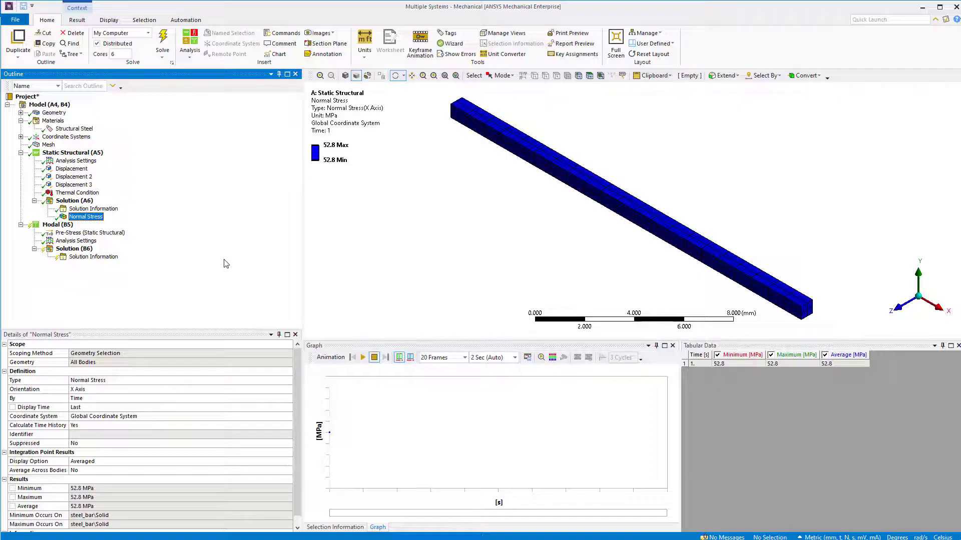
click(138, 234)
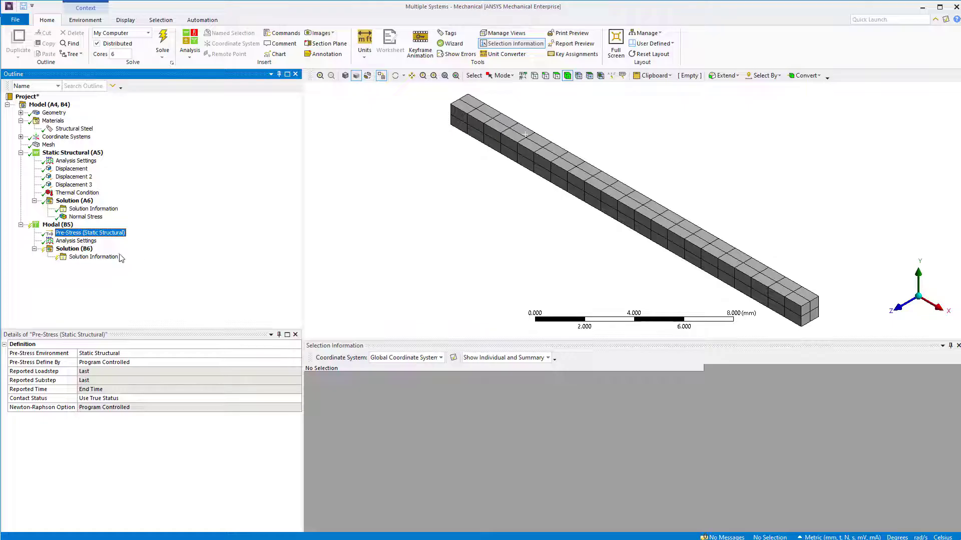
Step: Solve the prestressed modal analysis in Solution (B6)
click(75, 249)
right_click(91, 250)
click(154, 274)
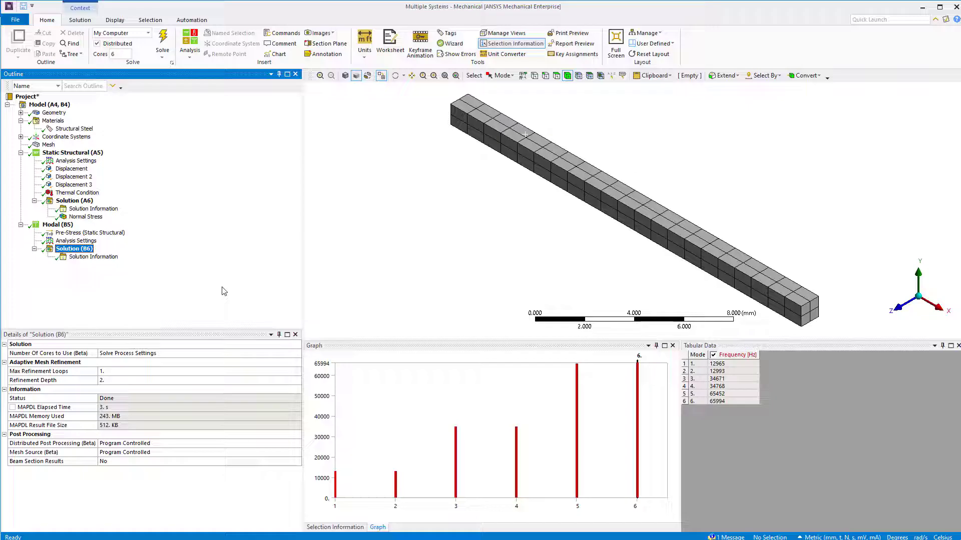
Step: Create and evaluate a Total Deformation result for mode 1 at 12965 Hz, then animate it
click(733, 367)
right_click(732, 364)
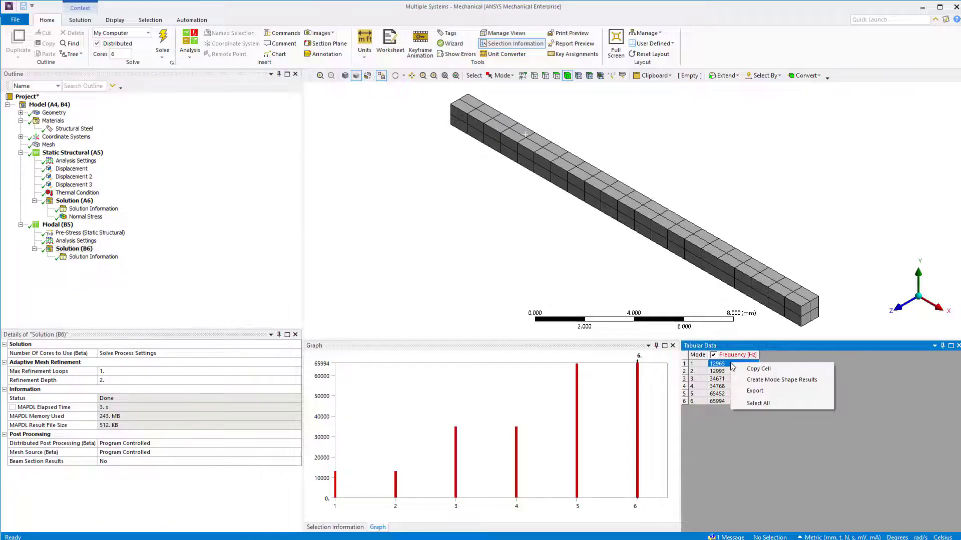
click(758, 382)
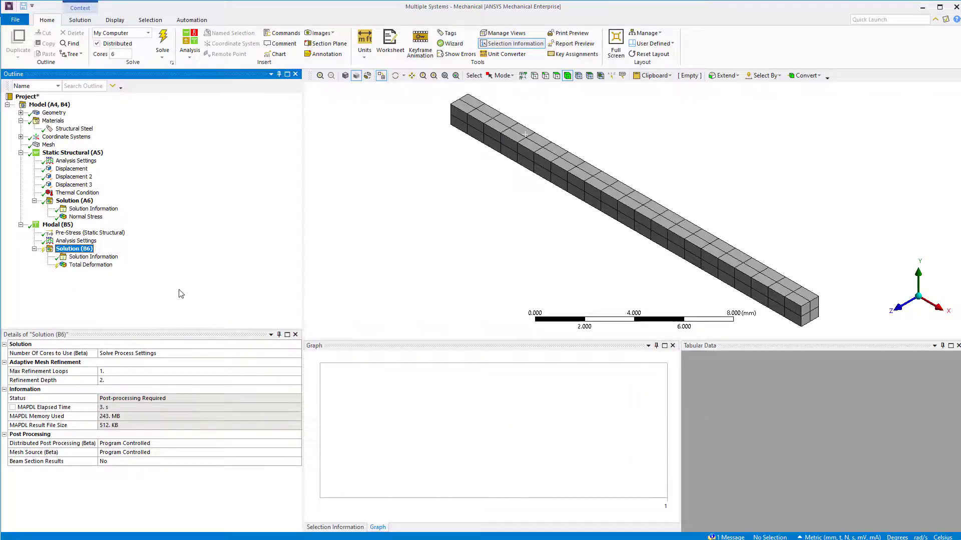
click(97, 266)
right_click(104, 272)
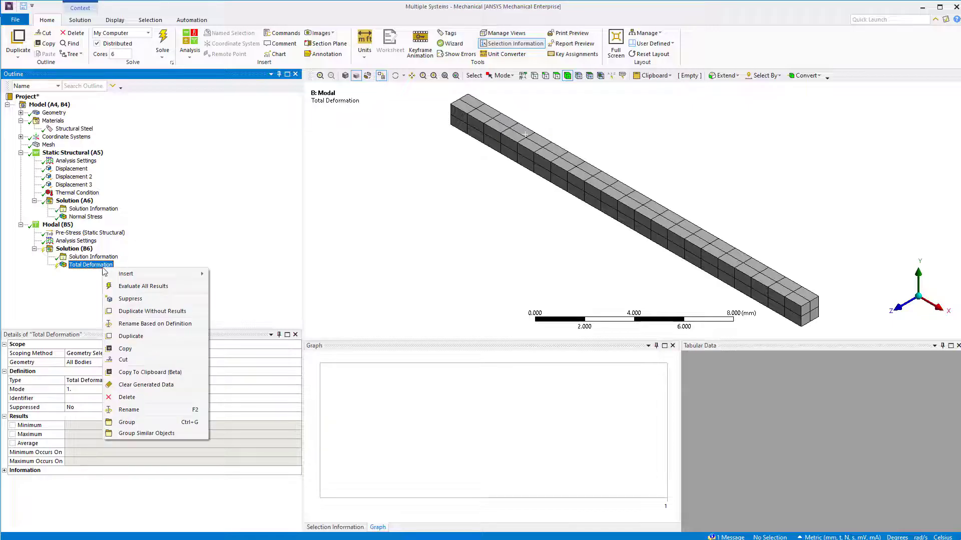
click(171, 281)
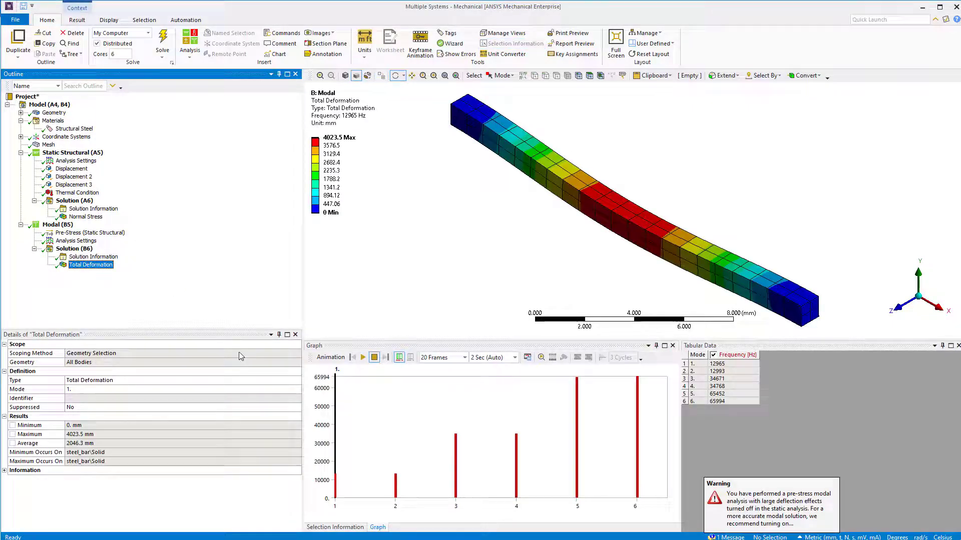
click(362, 358)
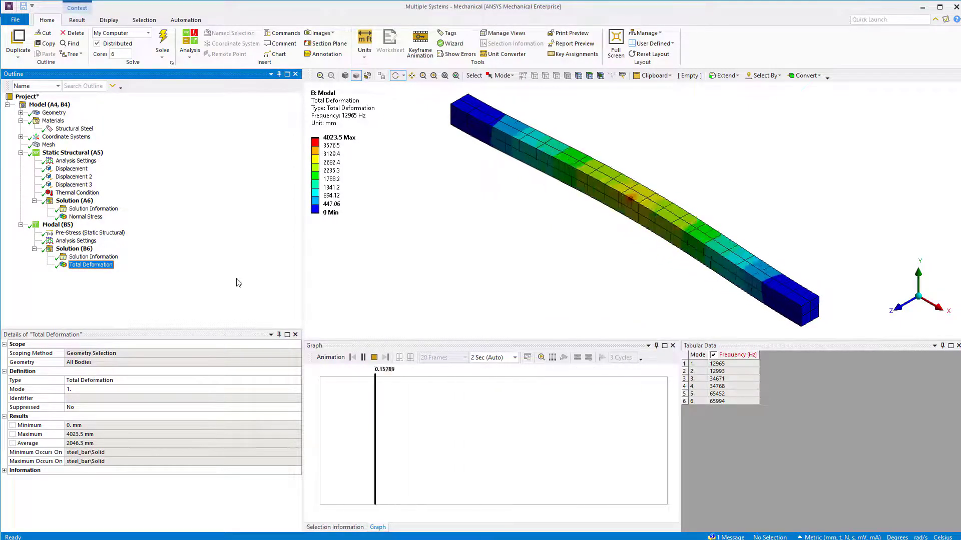
Step: Tick the P box beside Total Deformation's Frequency, then return to the Workbench project
click(374, 357)
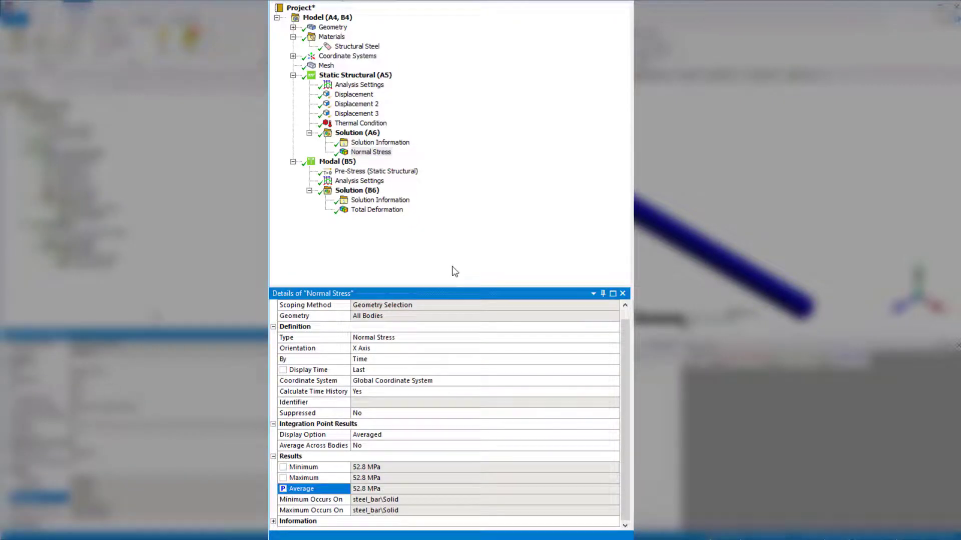
click(362, 210)
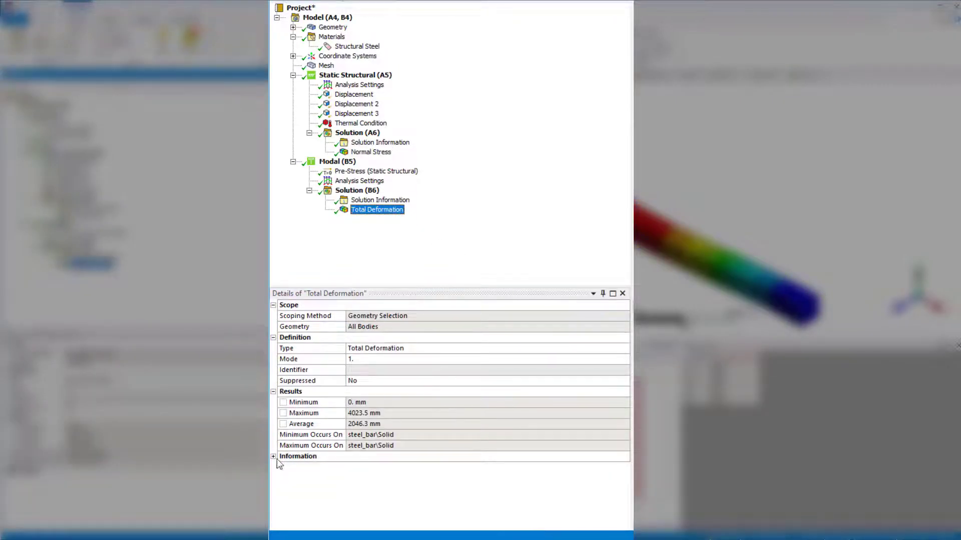
click(274, 457)
click(284, 468)
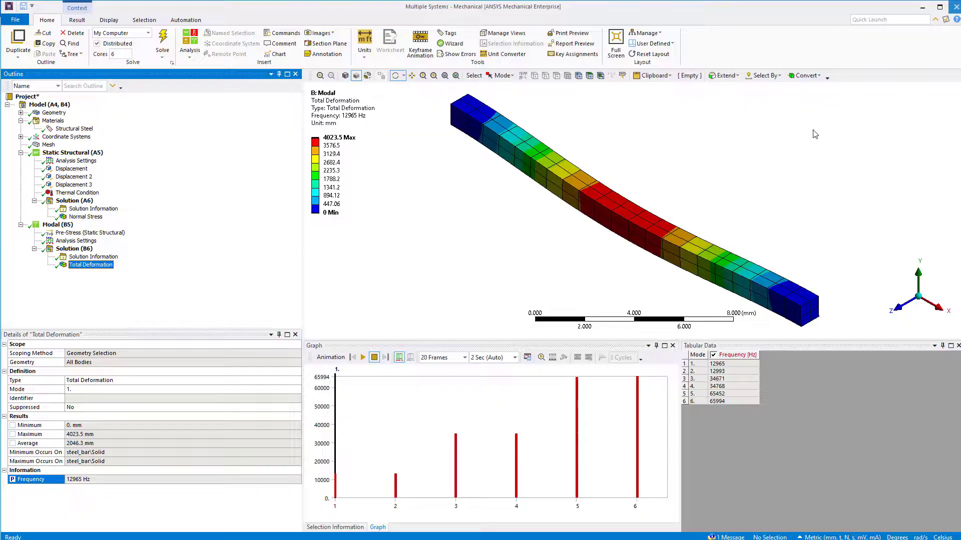
key(alt+Tab)
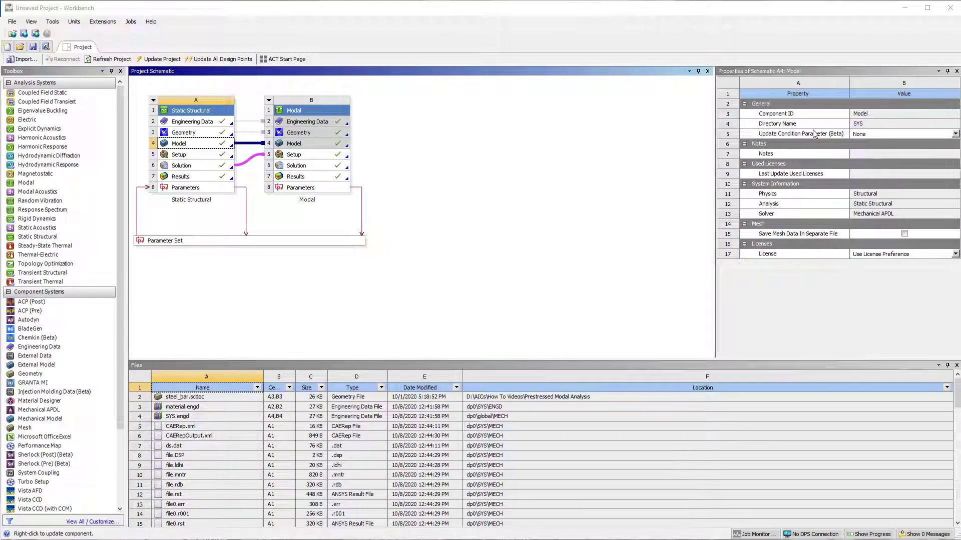
Step: Open the Parameter Set listing P1 thermal load, P2 stress and P3 frequency
double_click(295, 240)
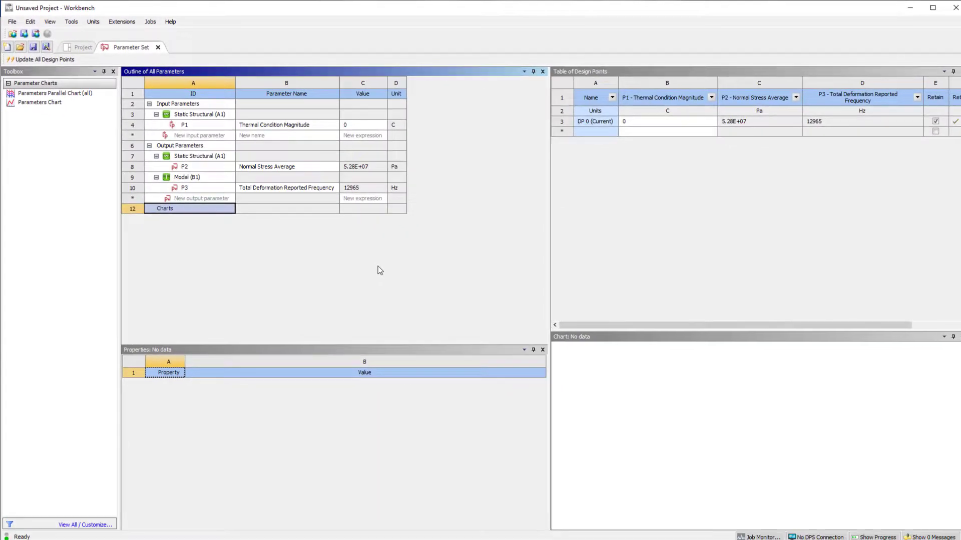
click(690, 302)
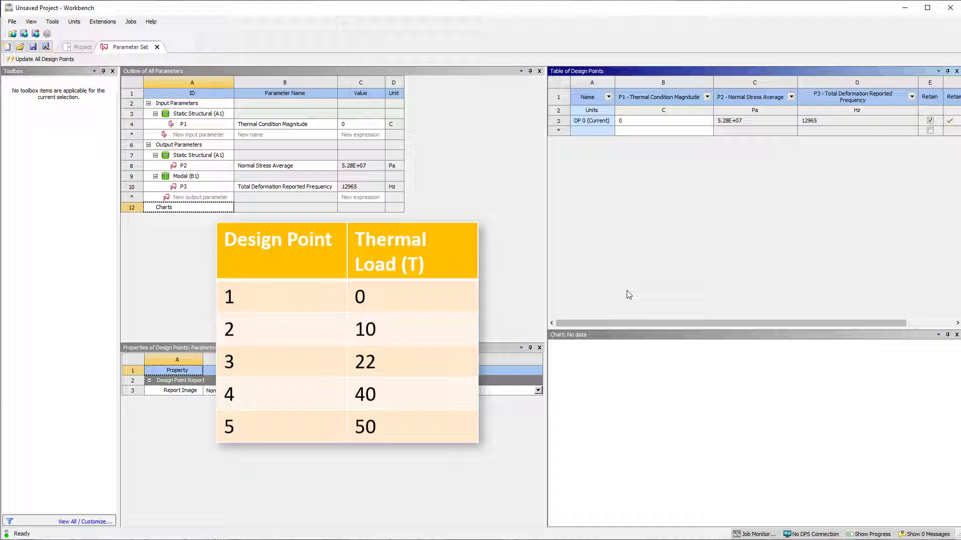
Step: Enter thermal loads 10, 22, 40 and 50 as design points DP 1 to DP 4
click(624, 130)
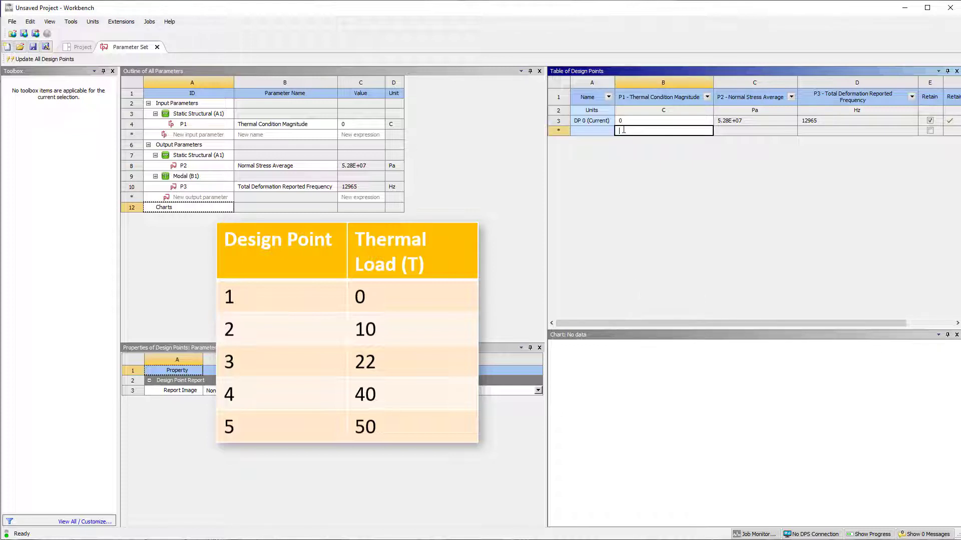
text(10)
key(Return)
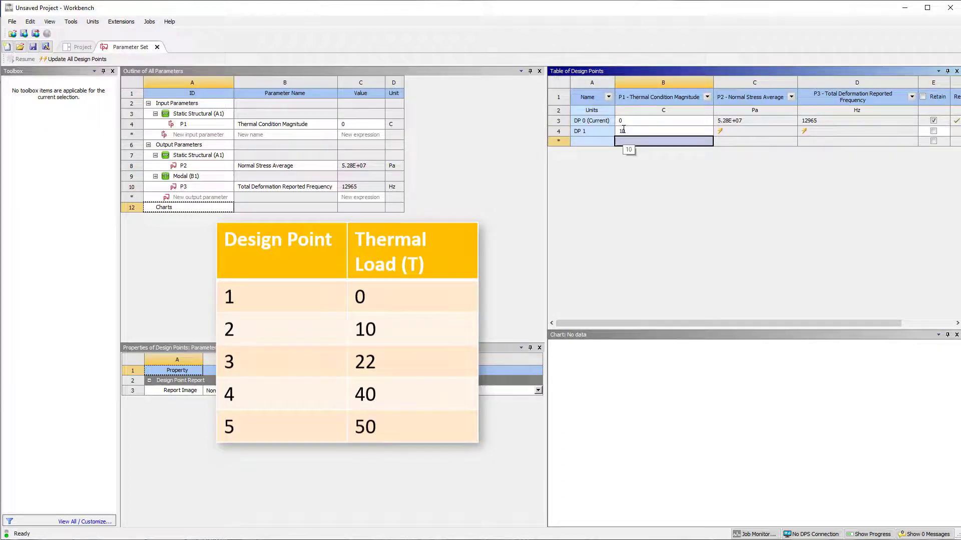
text(22)
key(Return)
text(40)
key(Return)
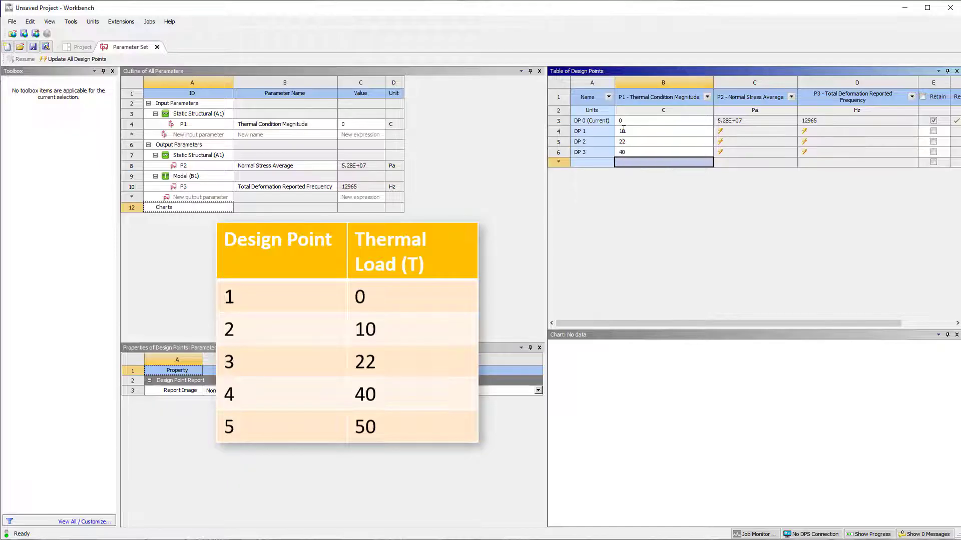
text(50)
key(Return)
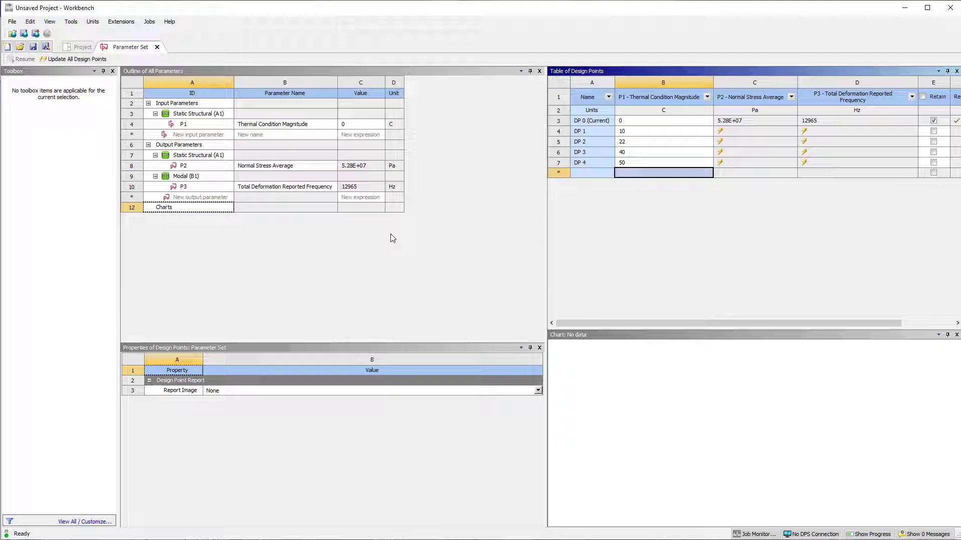
Step: Update all four design points and watch the solve progress
click(377, 263)
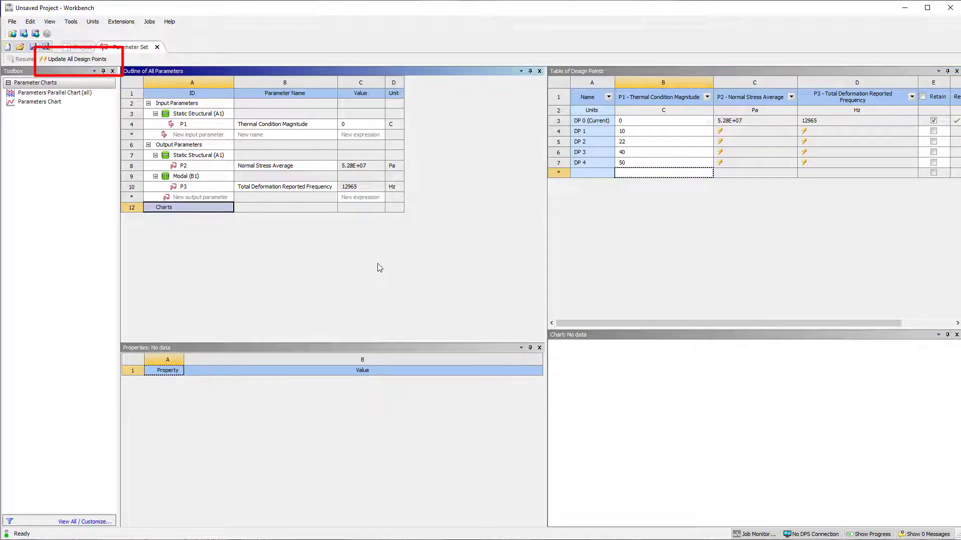
click(75, 59)
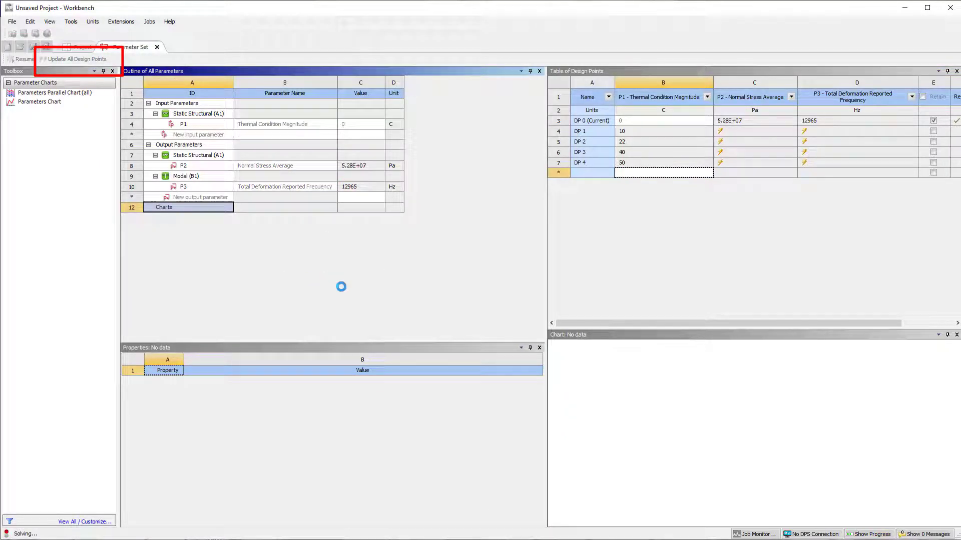
click(868, 533)
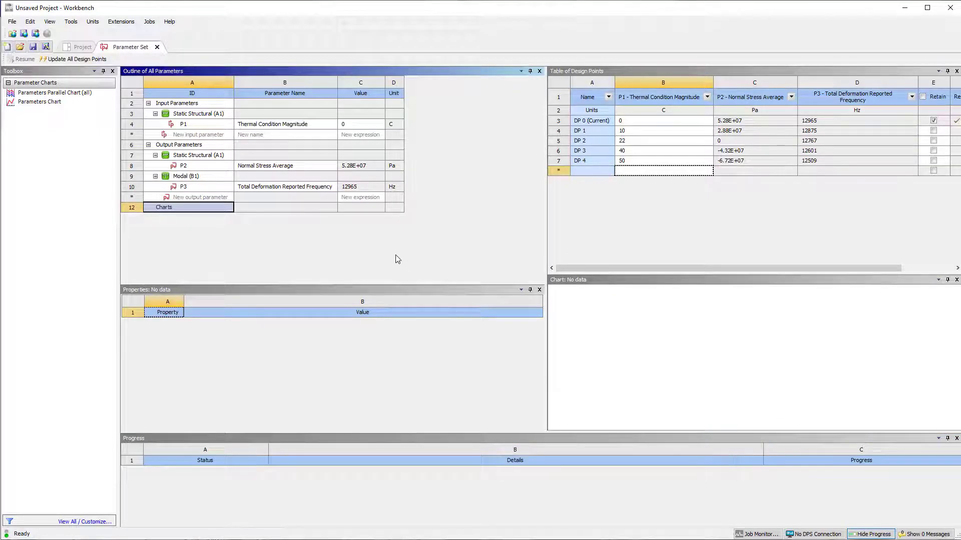
Step: Add a Parameters Chart with P2 normal stress on X, P1 thermal magnitude on left Y, and P3 mode-1 frequency on right Y
double_click(40, 102)
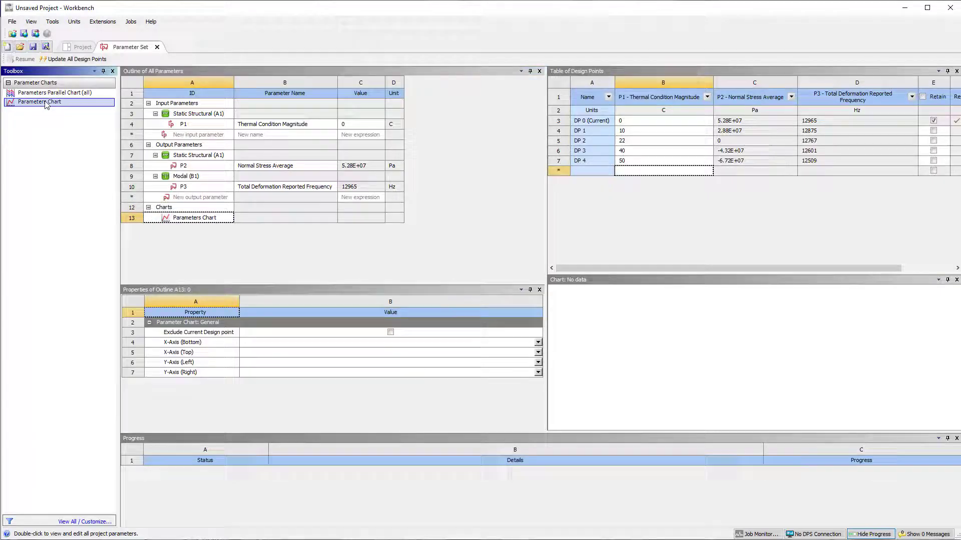
click(284, 259)
click(538, 342)
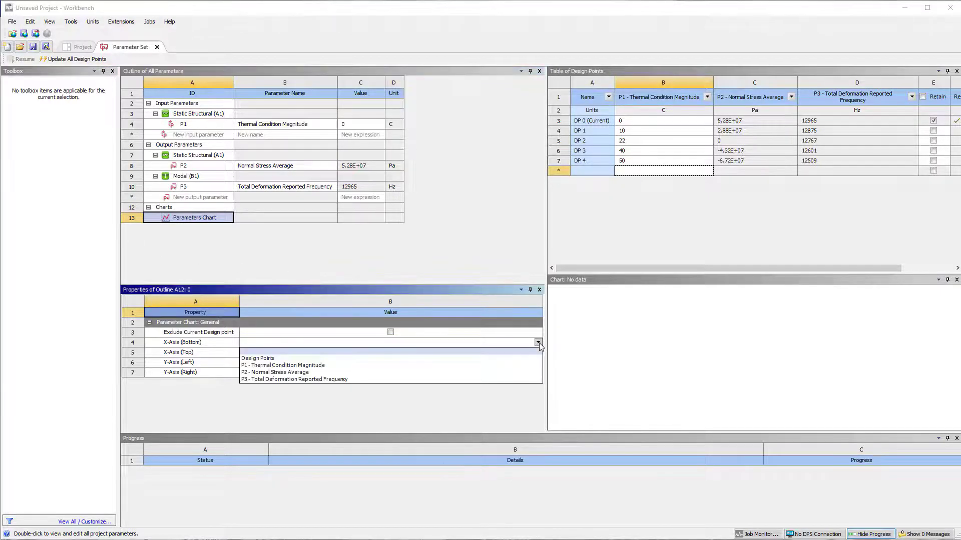
click(444, 374)
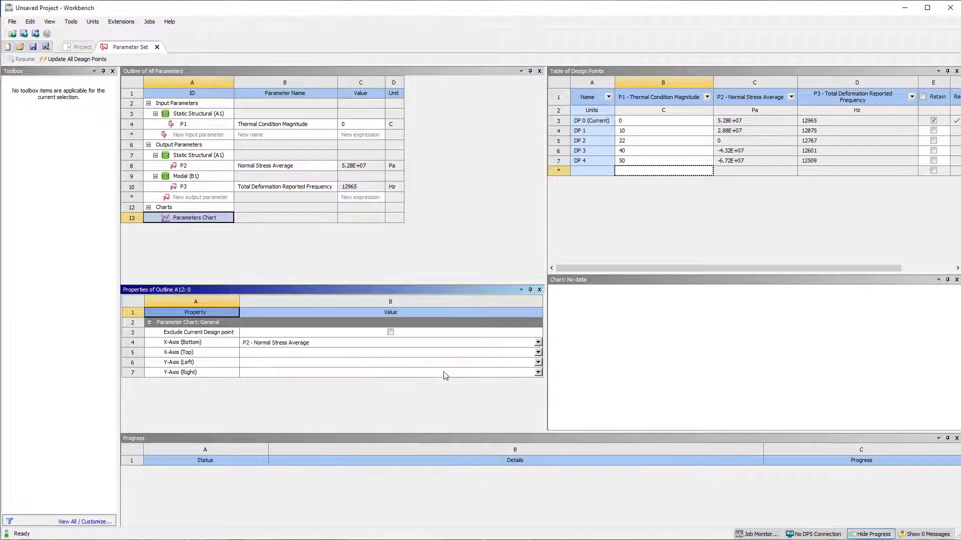
click(538, 363)
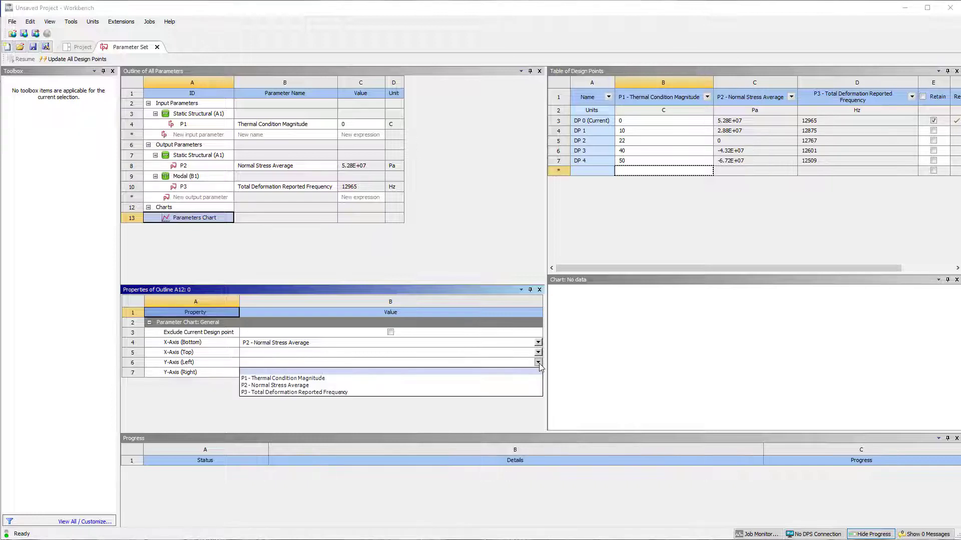
click(505, 378)
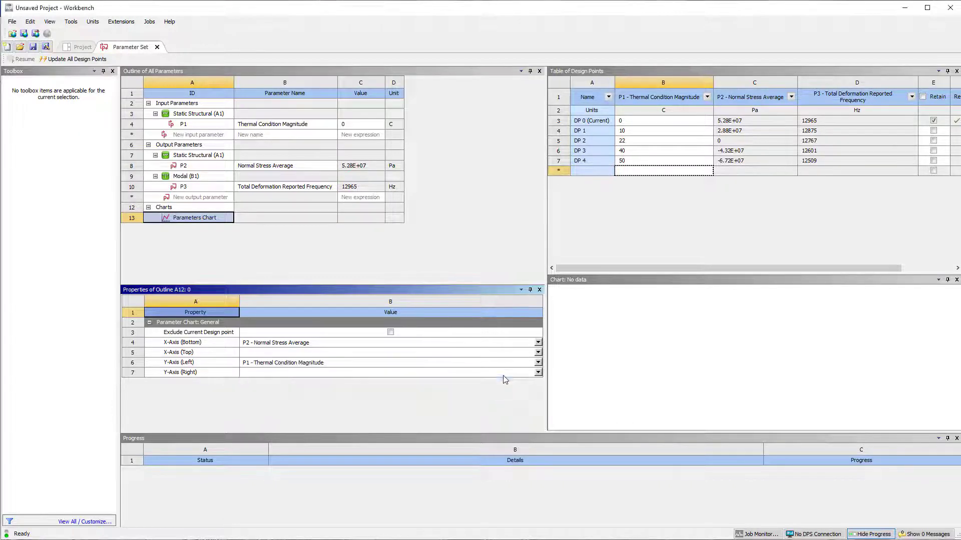
click(538, 372)
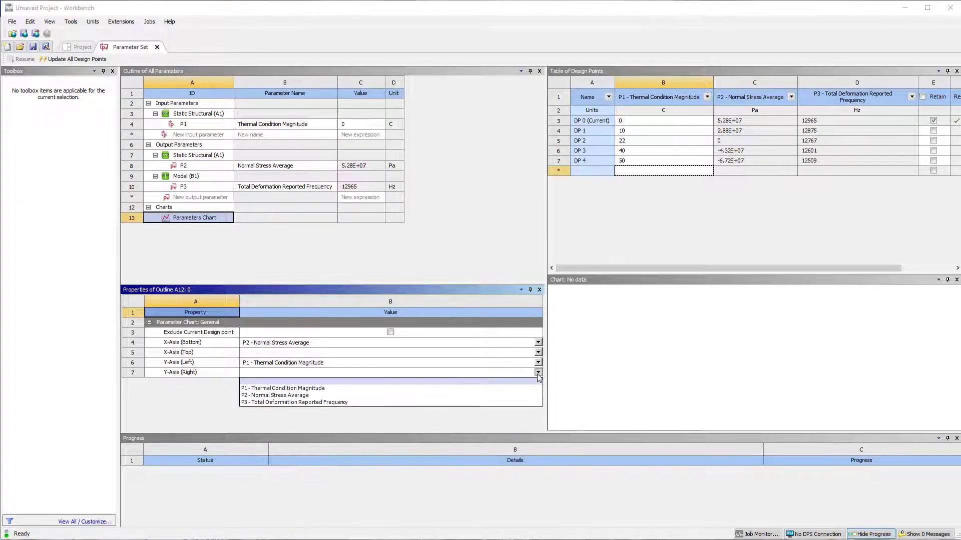
click(430, 402)
Step: Display the new parameters chart and make its legend visible
click(198, 209)
click(199, 217)
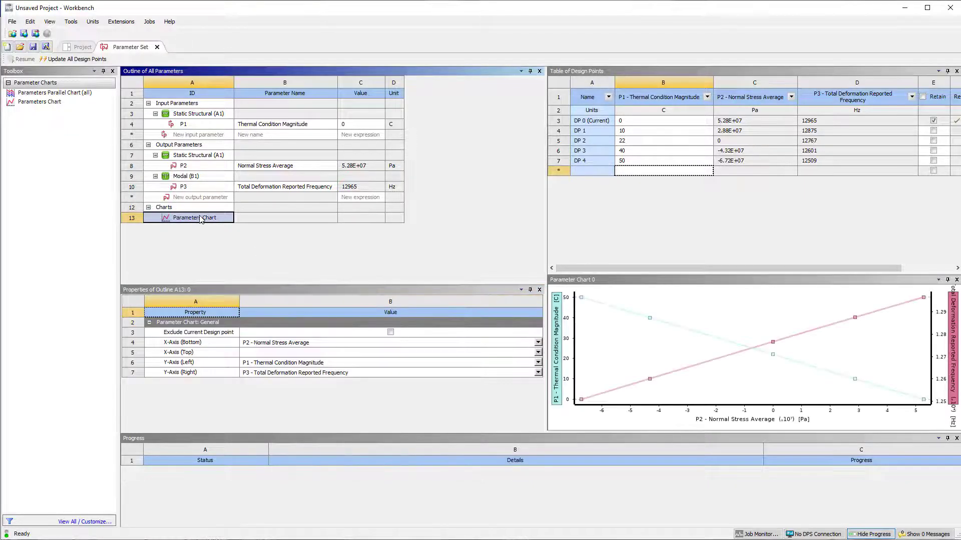
right_click(716, 378)
click(734, 385)
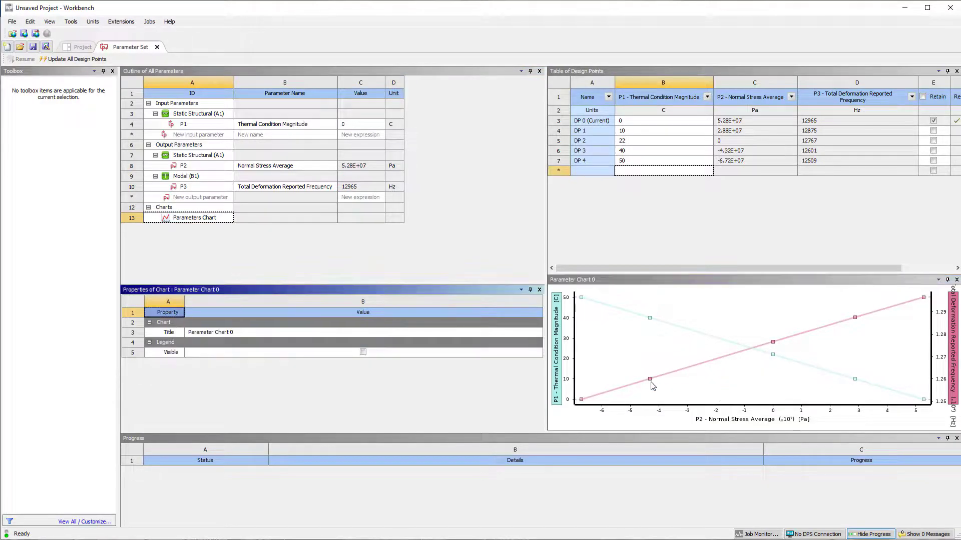
click(364, 353)
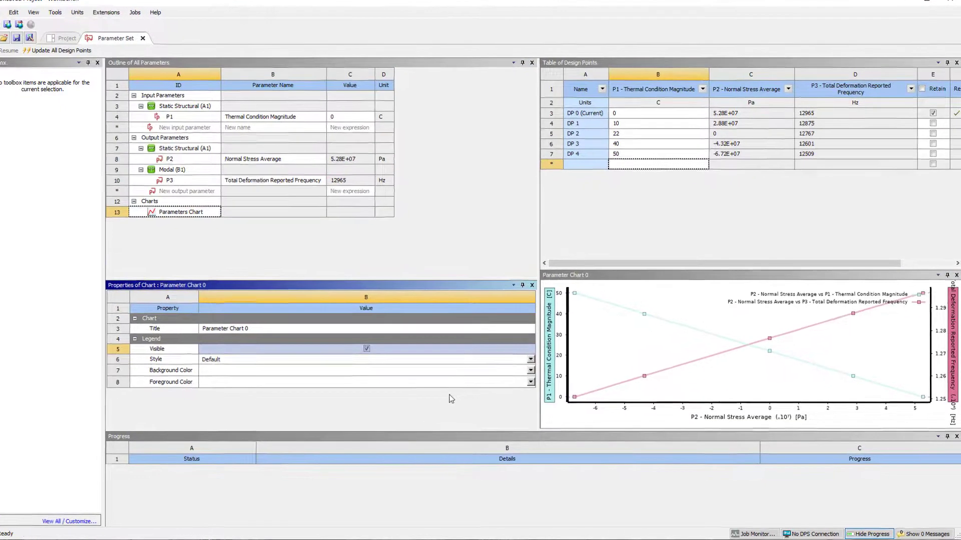